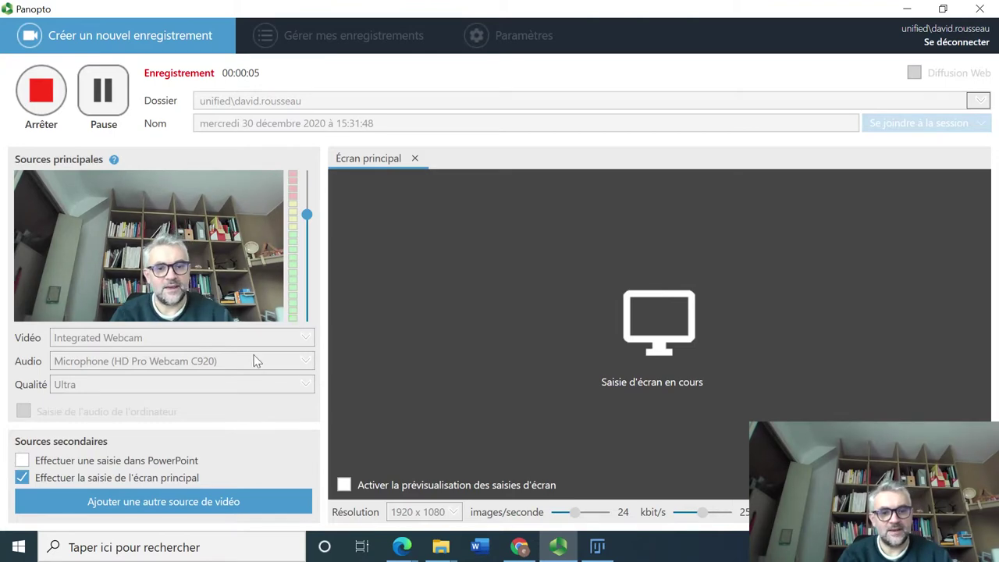
# Load the morpho image from the HandsOn 5 desktop folder into Fiji and place its window below the toolbar
pyautogui.click(344, 484)
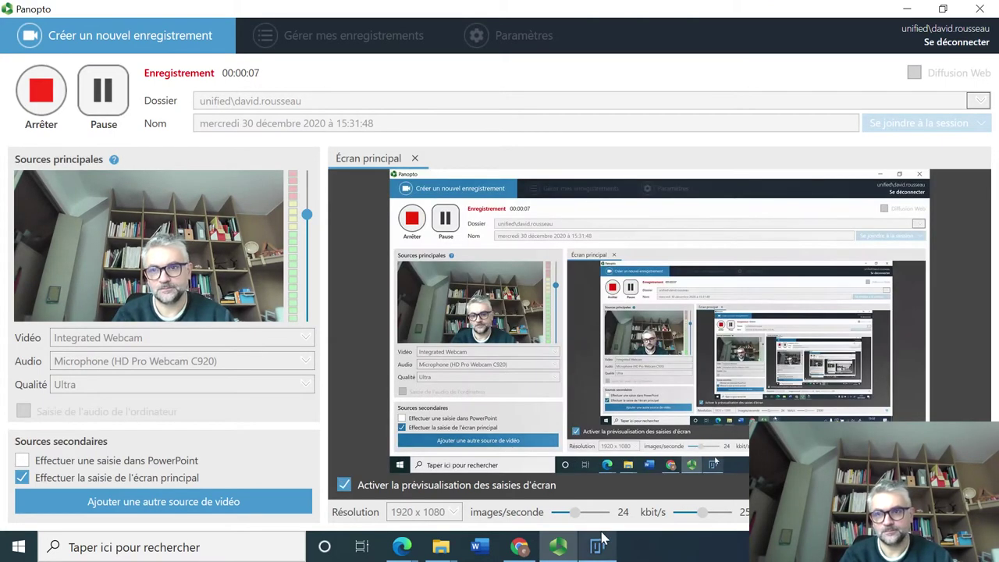
pyautogui.click(907, 10)
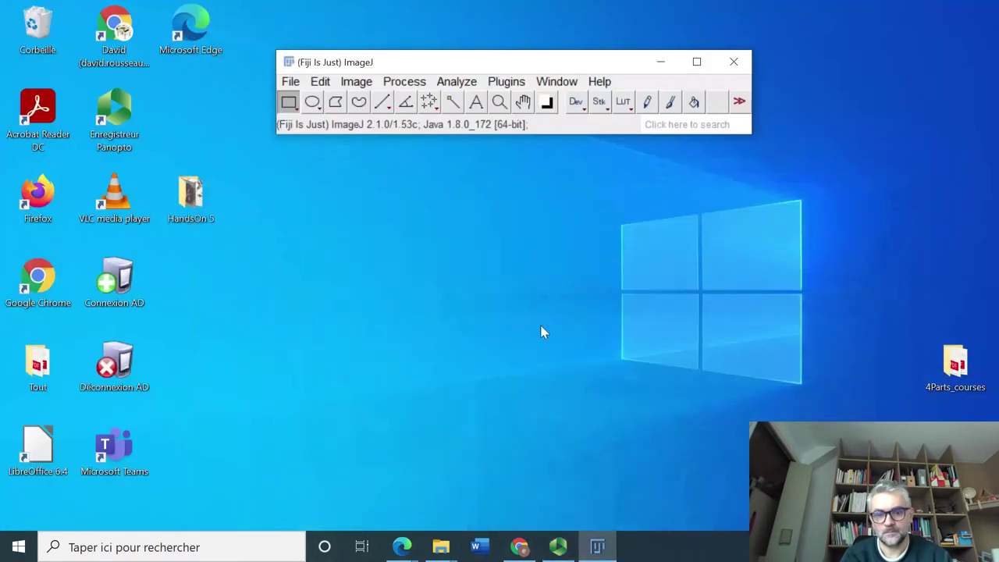
pyautogui.doubleClick(190, 195)
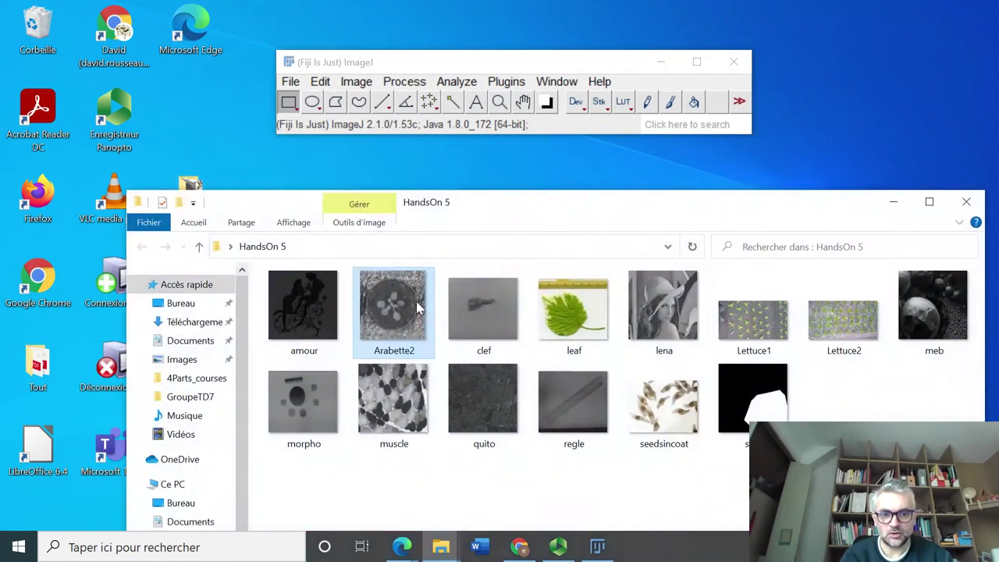
pyautogui.moveTo(309, 398); pyautogui.dragTo(389, 131)
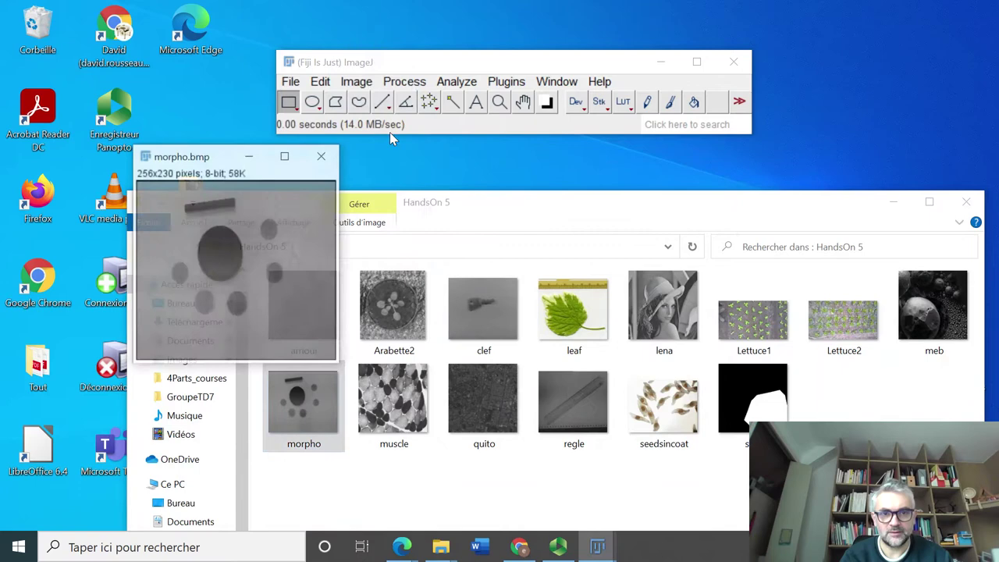
pyautogui.click(892, 202)
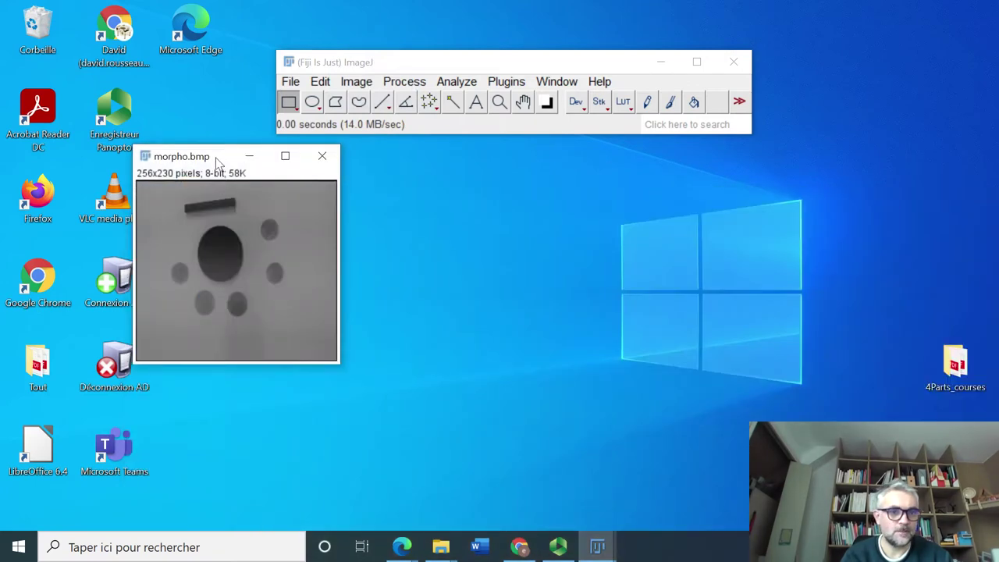
pyautogui.moveTo(205, 160); pyautogui.dragTo(346, 174)
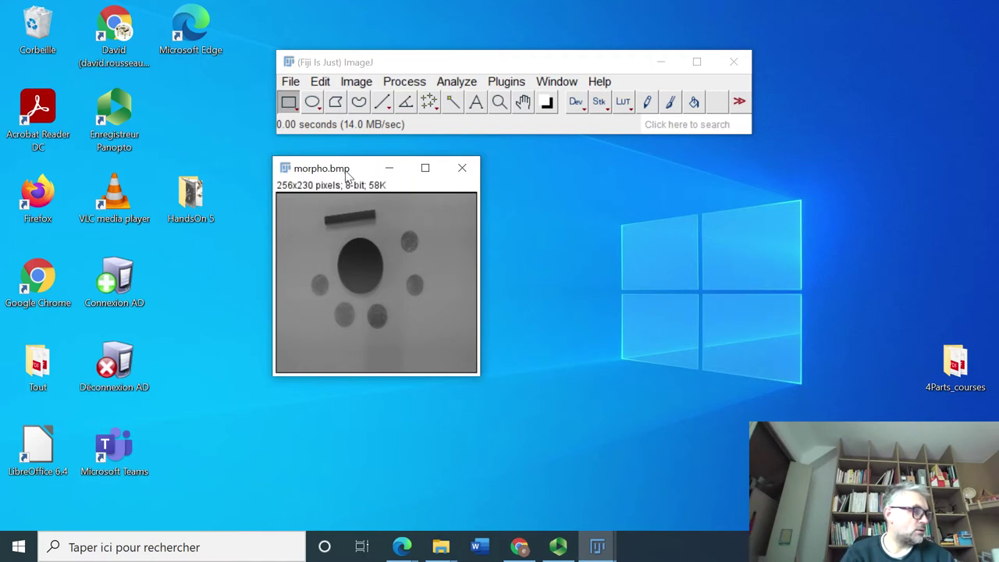
# Threshold morpho.bmp to the grey-level range 0 to 115 and apply it as a binary image
pyautogui.click(357, 84)
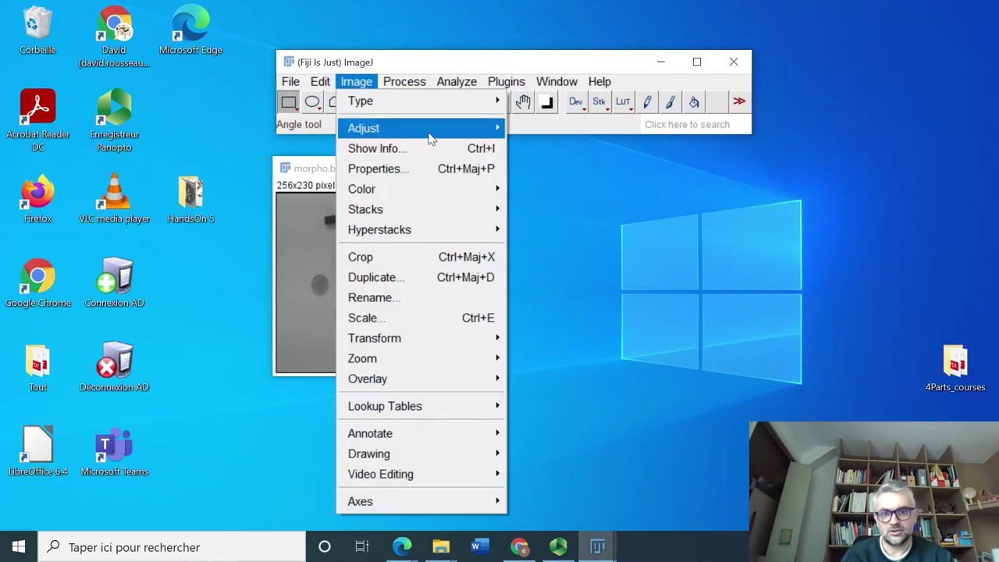
pyautogui.moveTo(428, 130)
pyautogui.click(553, 186)
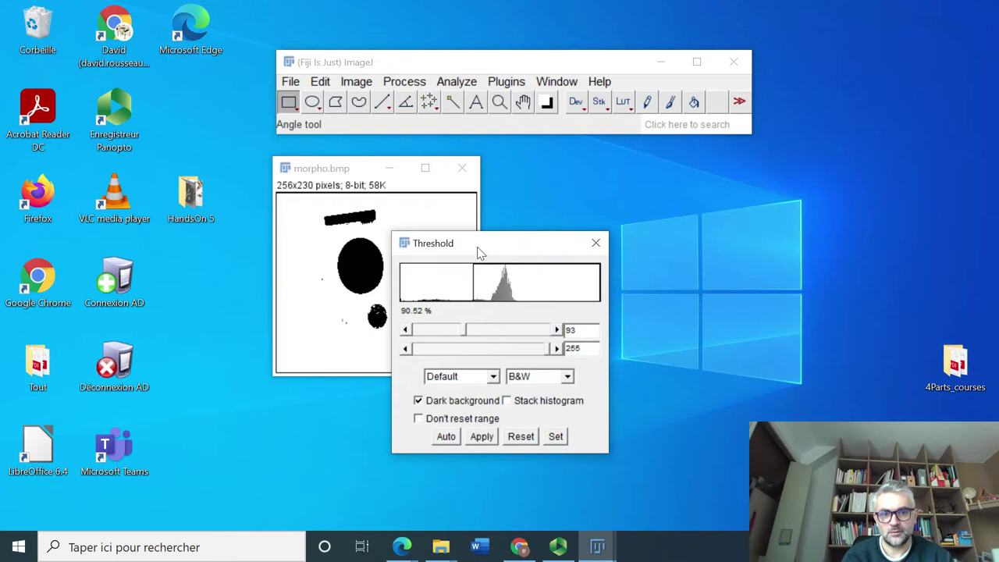
pyautogui.moveTo(479, 251); pyautogui.dragTo(652, 174)
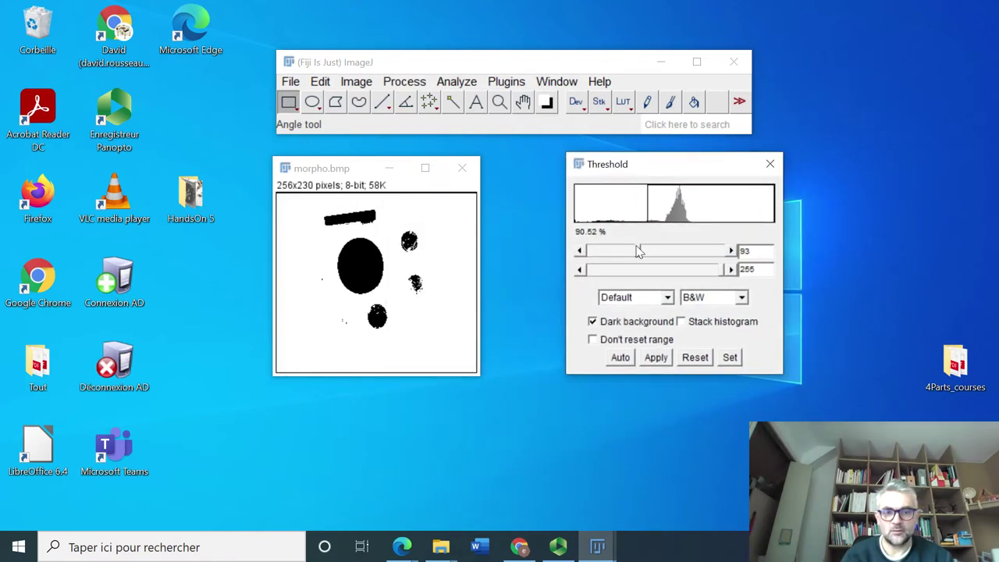
pyautogui.moveTo(636, 250); pyautogui.dragTo(587, 249)
pyautogui.moveTo(724, 270); pyautogui.dragTo(653, 273)
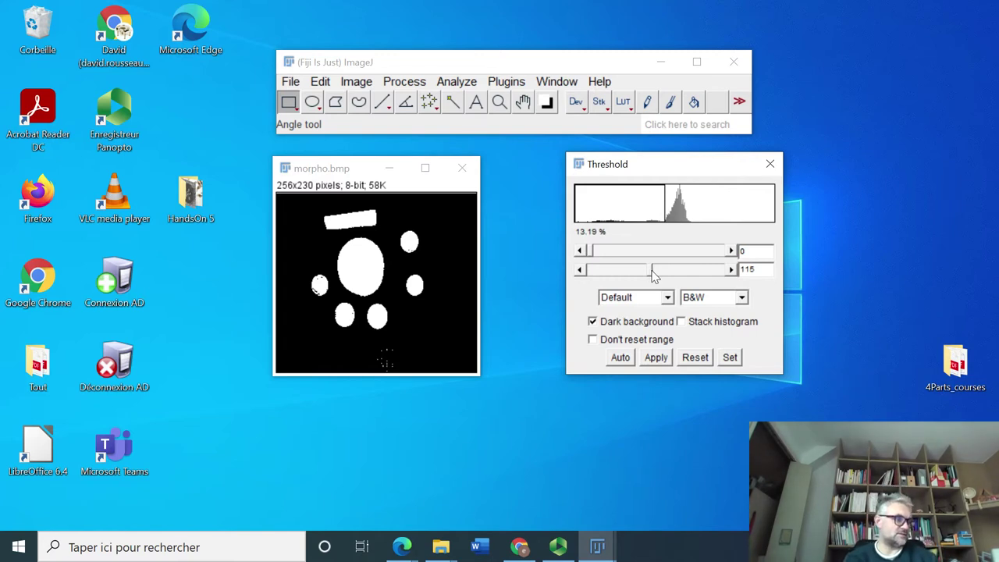
pyautogui.click(656, 358)
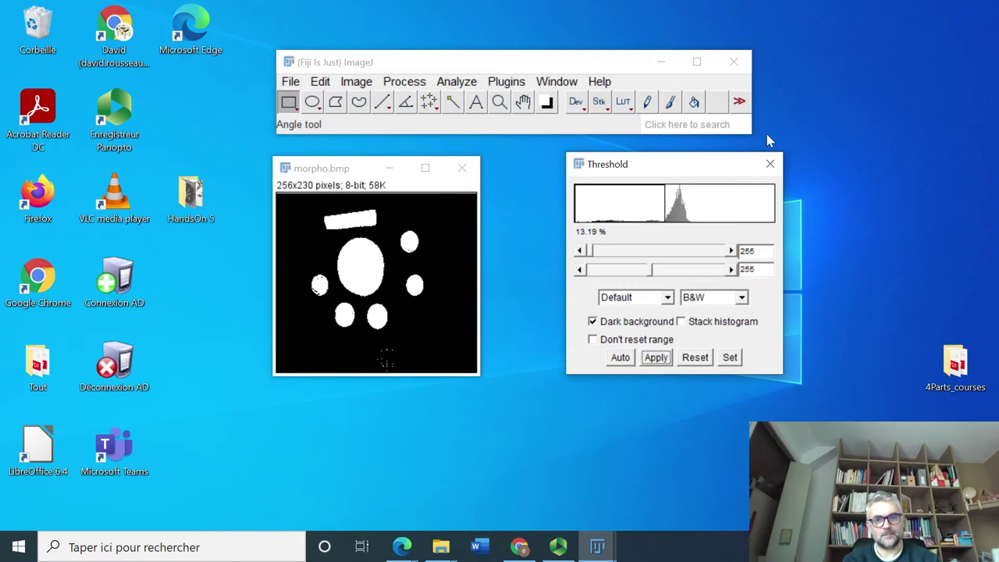
pyautogui.click(770, 164)
pyautogui.moveTo(346, 172); pyautogui.dragTo(401, 188)
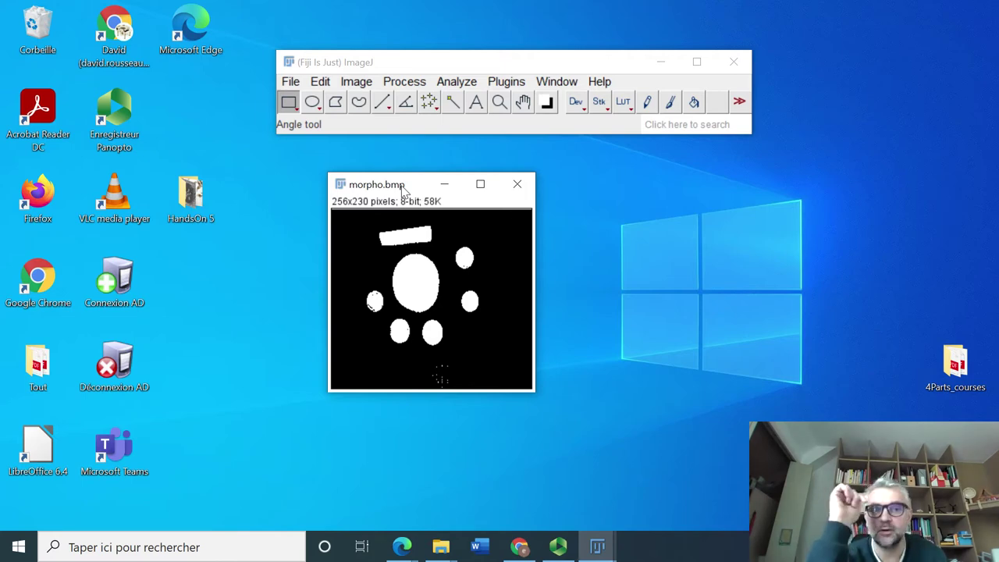
# Look over the Binary Options settings for morphological operations, leaving them unapplied
pyautogui.click(403, 81)
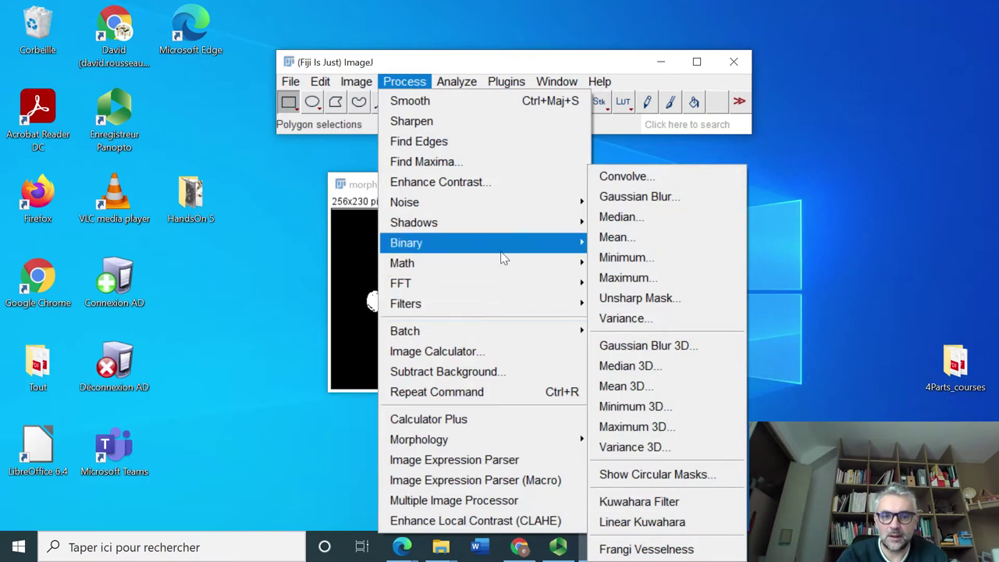
pyautogui.moveTo(506, 255)
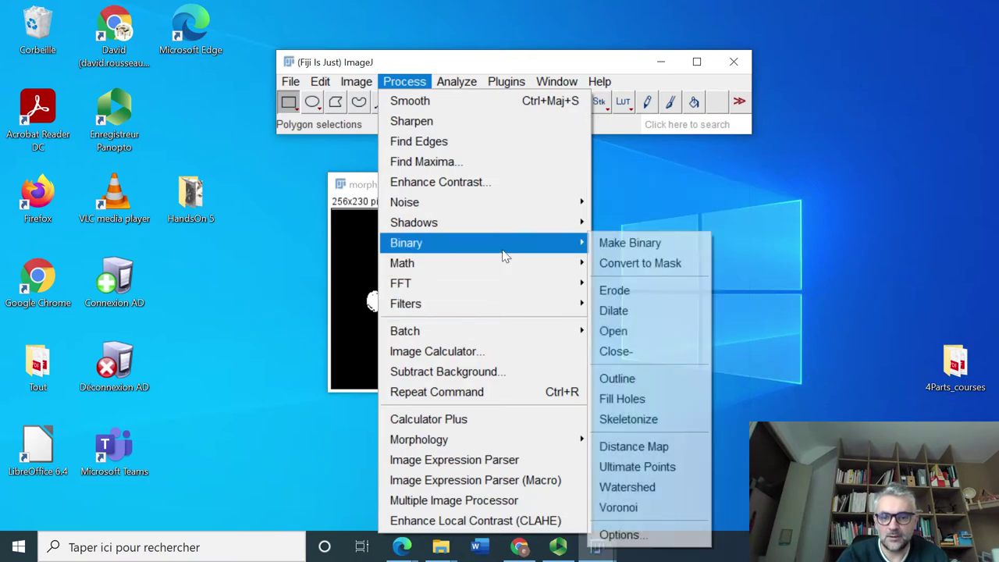
pyautogui.click(620, 536)
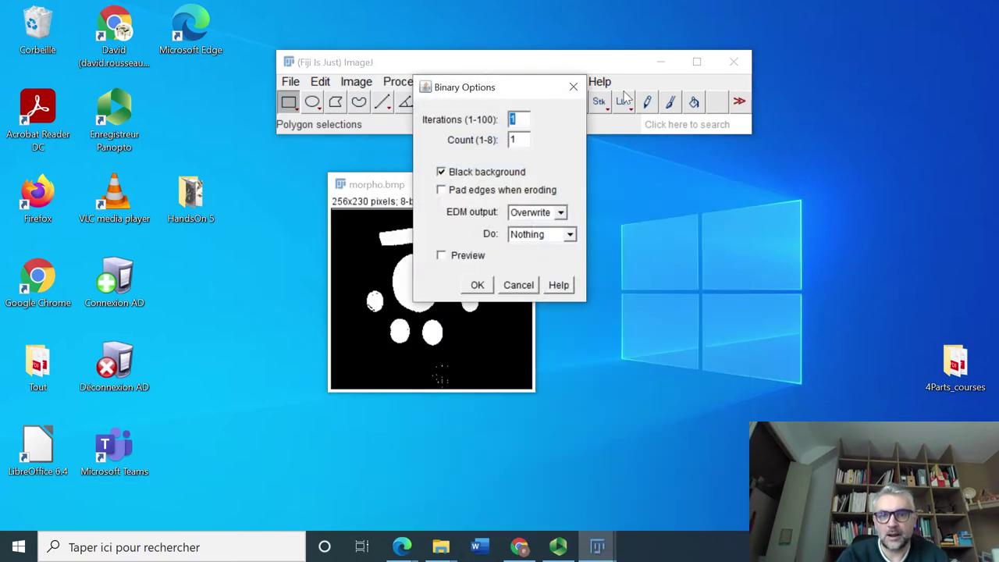
pyautogui.click(574, 88)
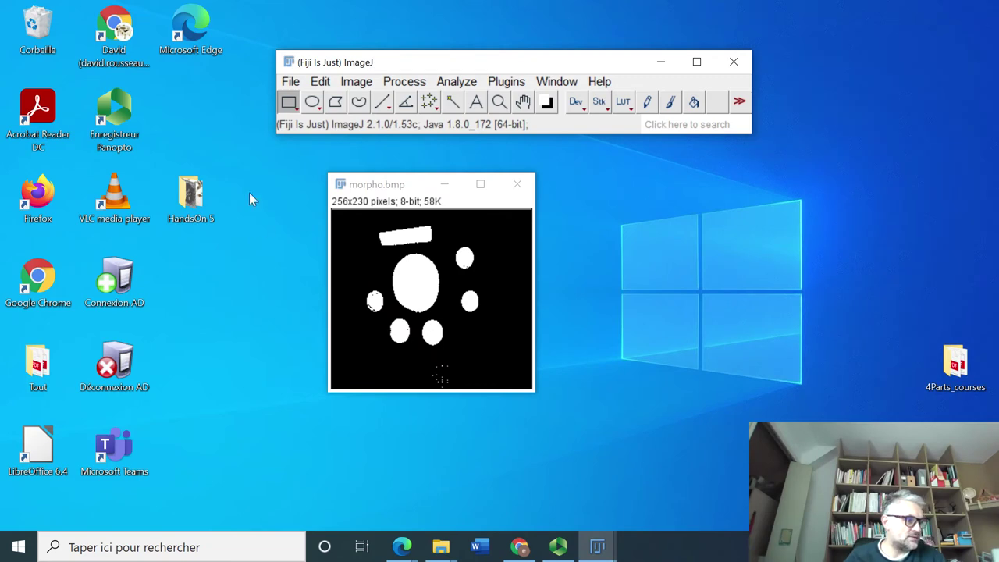
# Duplicate the thresholded image as morpho-1.bmp and place the copy beside the original
pyautogui.click(355, 81)
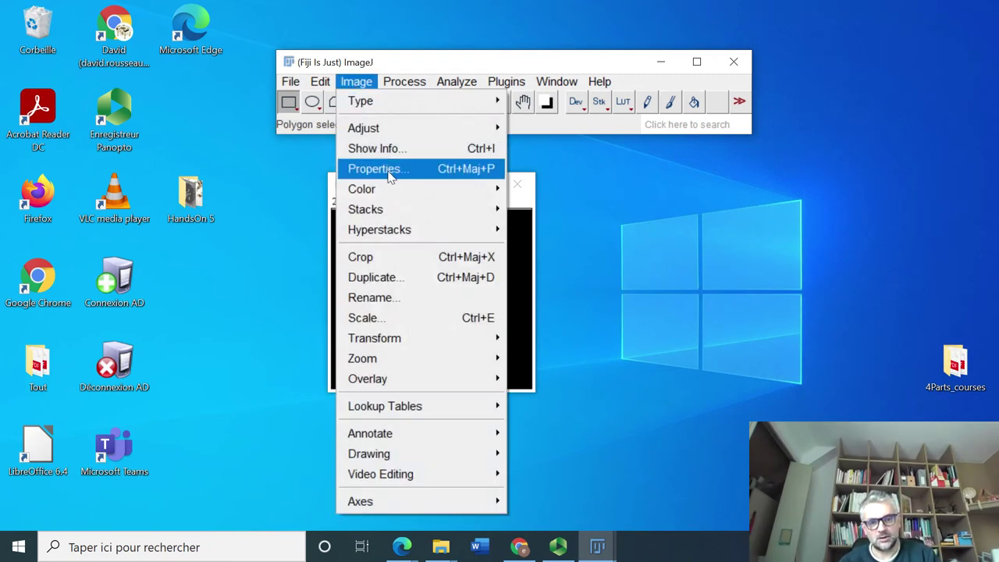
pyautogui.click(367, 276)
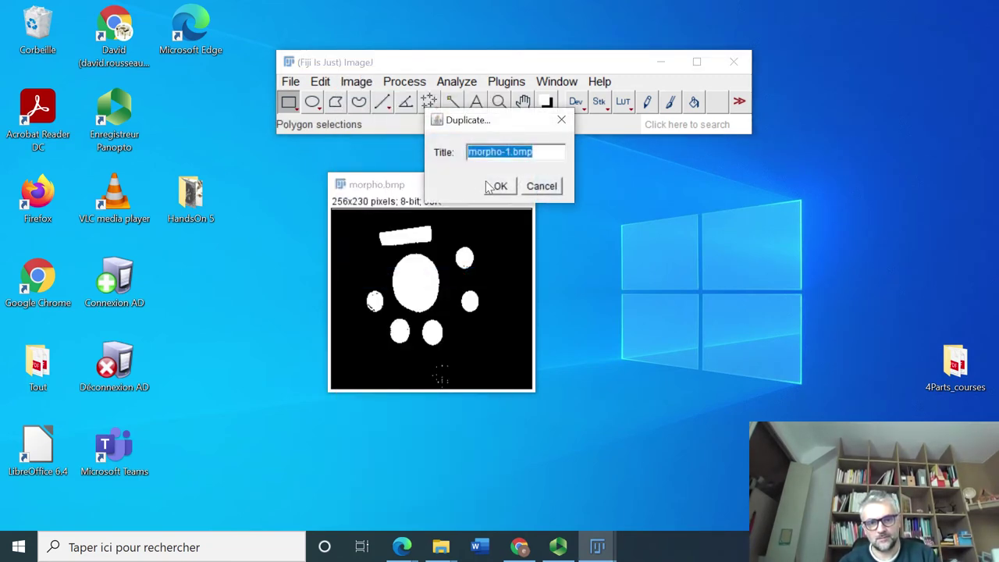
pyautogui.click(500, 186)
pyautogui.moveTo(196, 176); pyautogui.dragTo(622, 182)
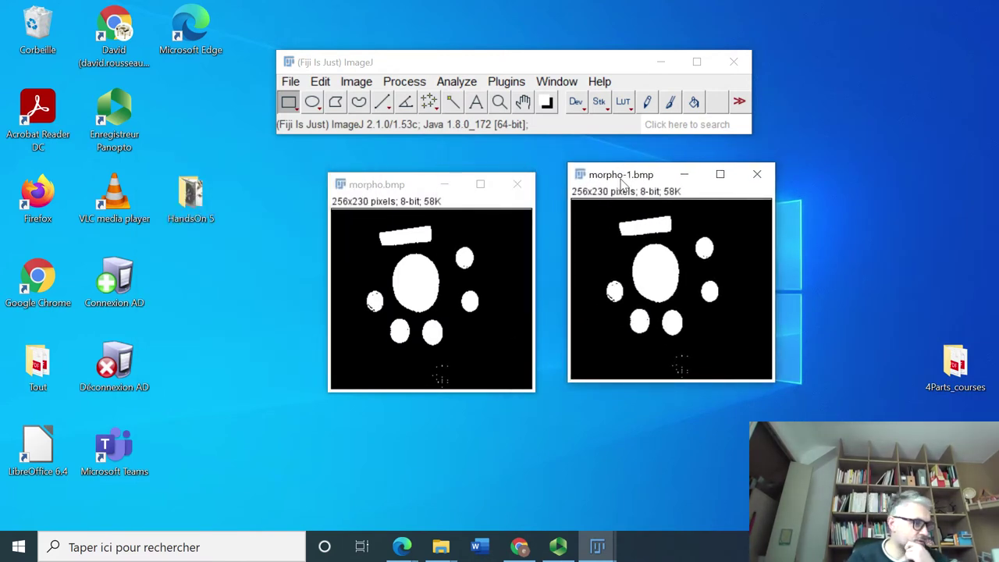
# Dilate morpho-1.bmp through the Binary Options with 1 iteration and a count of 1
pyautogui.click(404, 81)
pyautogui.moveTo(483, 242)
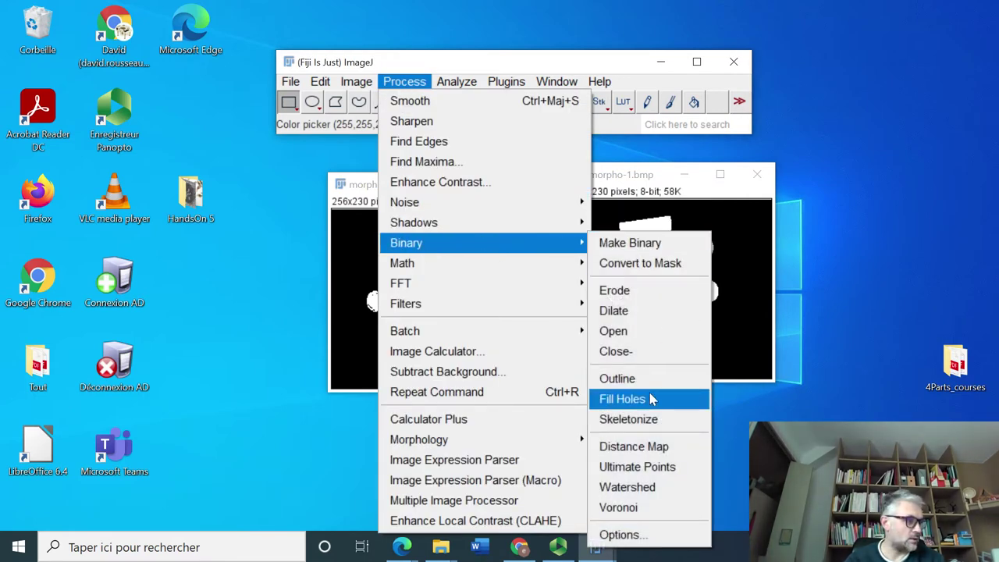
pyautogui.click(616, 534)
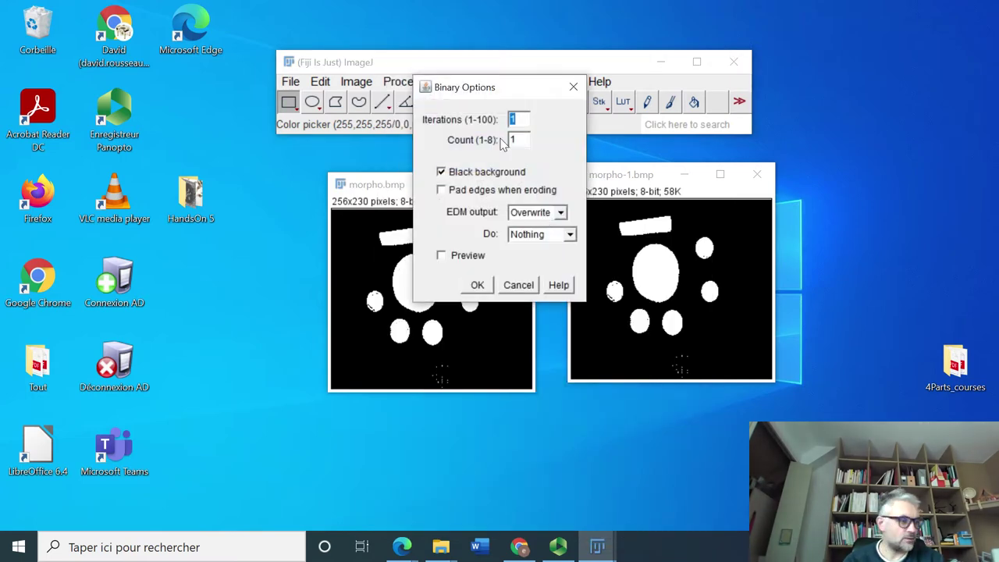
pyautogui.click(569, 235)
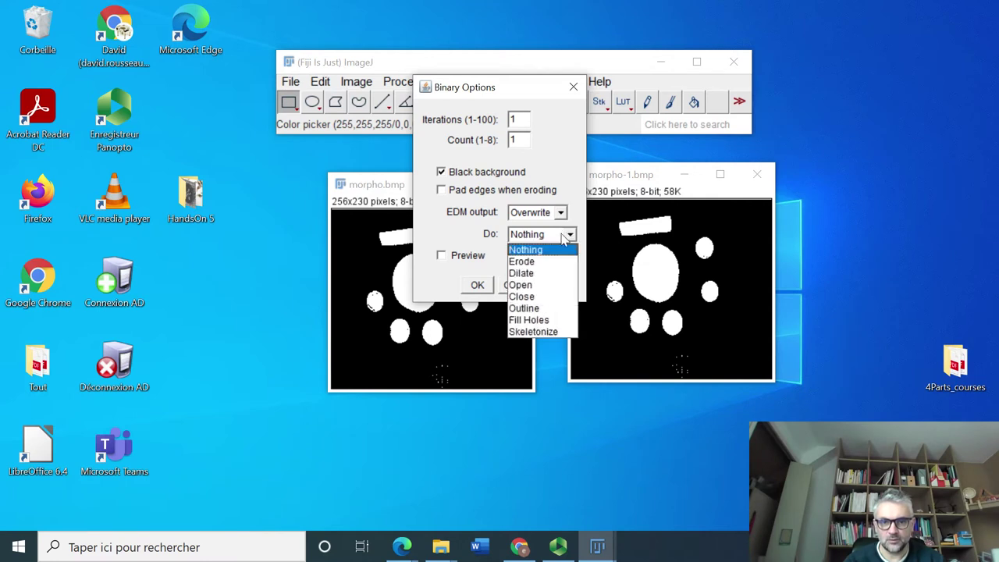
pyautogui.click(527, 274)
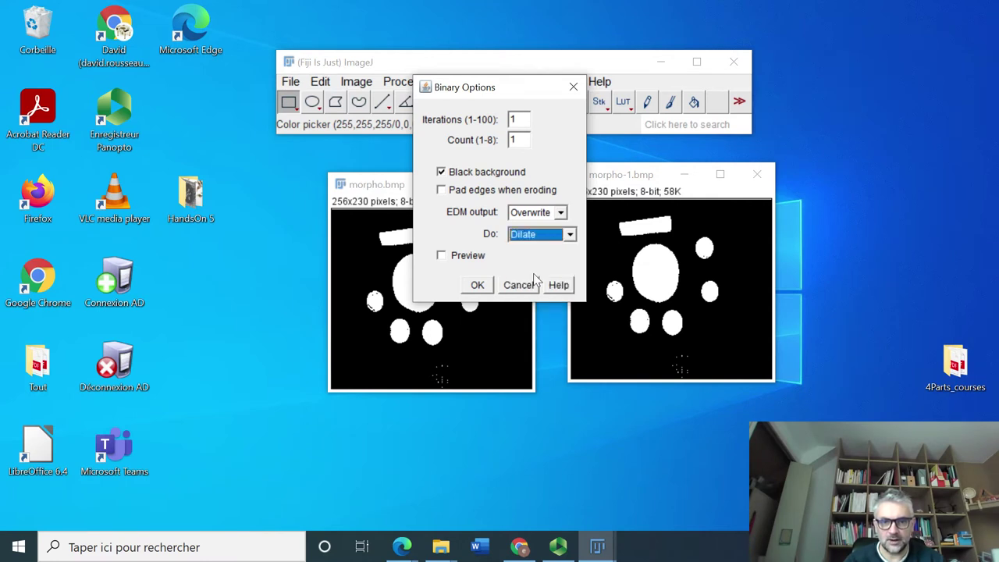
pyautogui.click(477, 286)
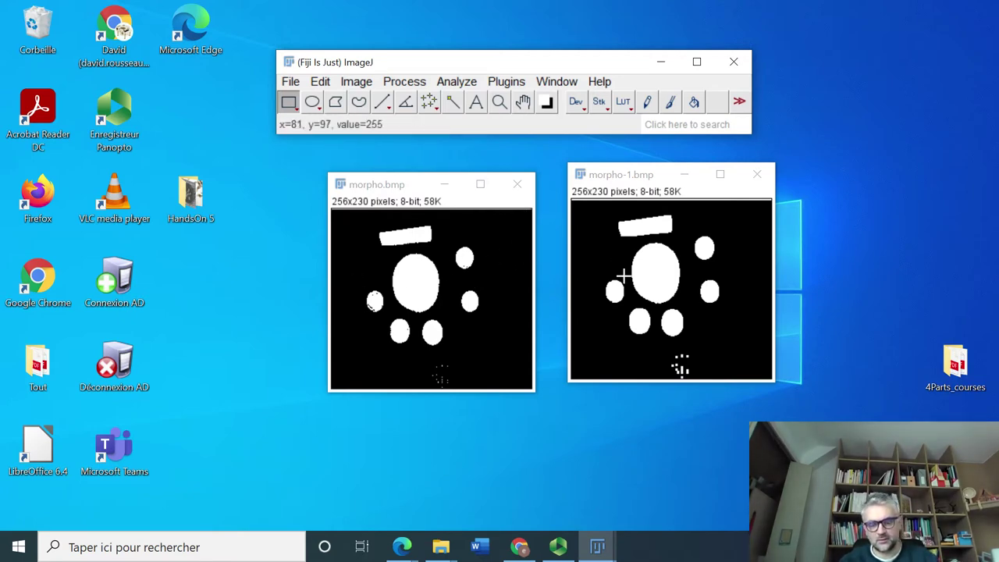
# Set up an erosion of morpho-1.bmp with 1 iteration in the Binary Options and compare the image with its preview on and off
pyautogui.click(405, 83)
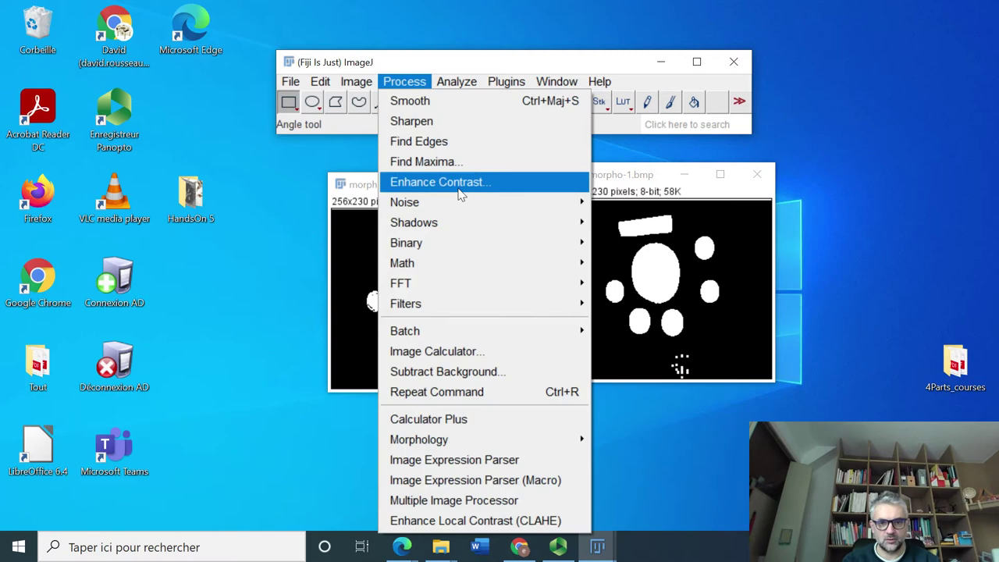
pyautogui.moveTo(482, 245)
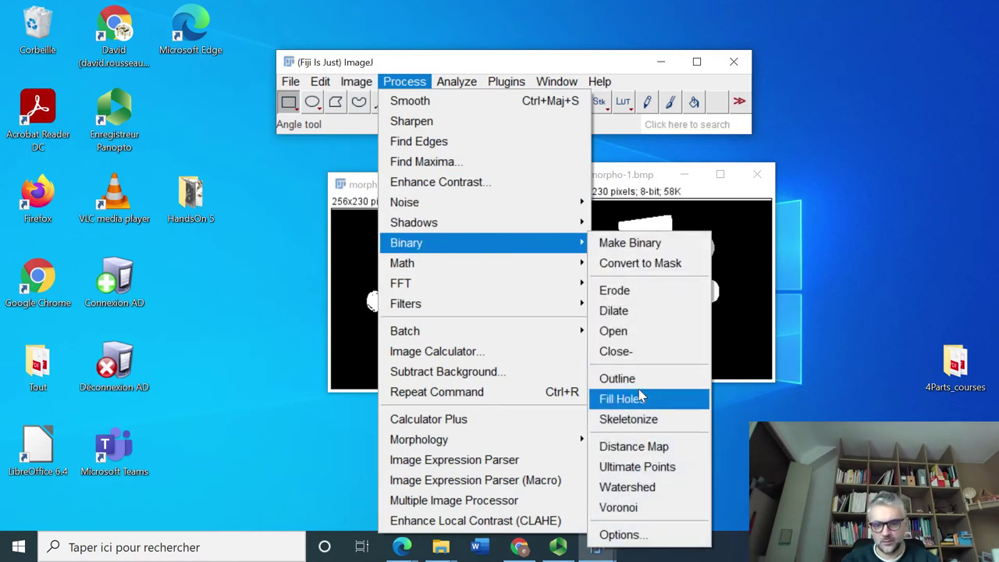
pyautogui.click(625, 536)
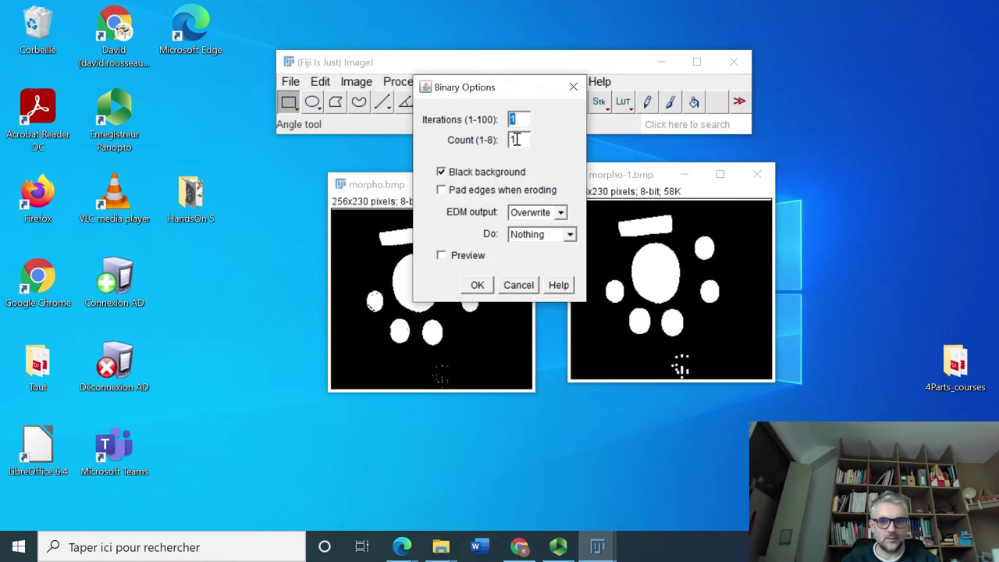
pyautogui.click(519, 118)
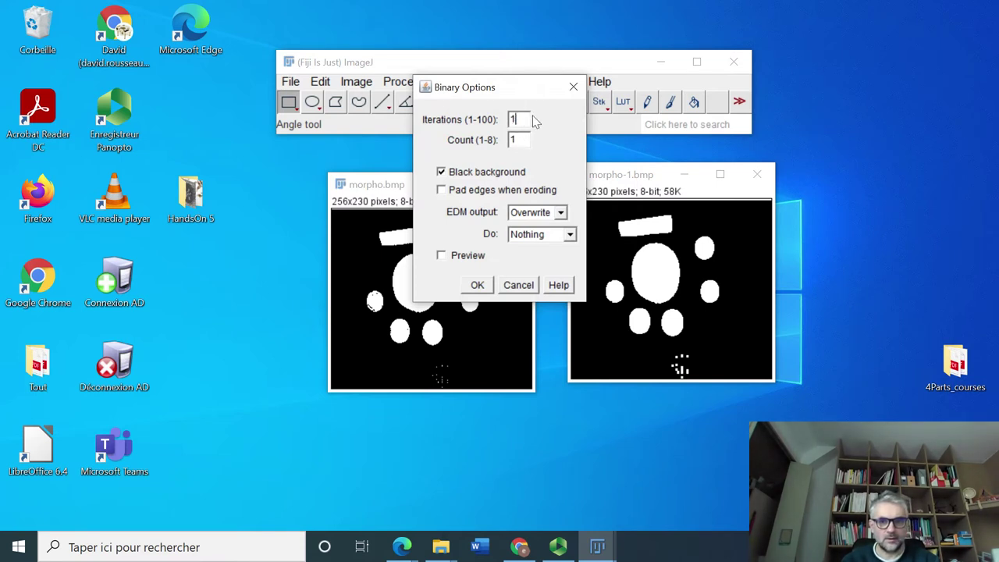
pyautogui.click(571, 235)
pyautogui.click(539, 261)
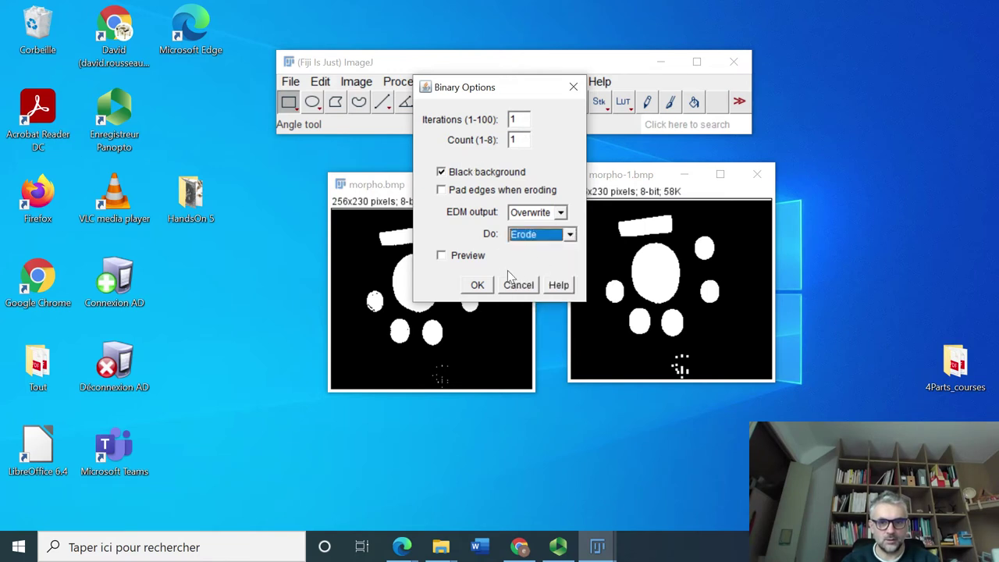
pyautogui.click(441, 256)
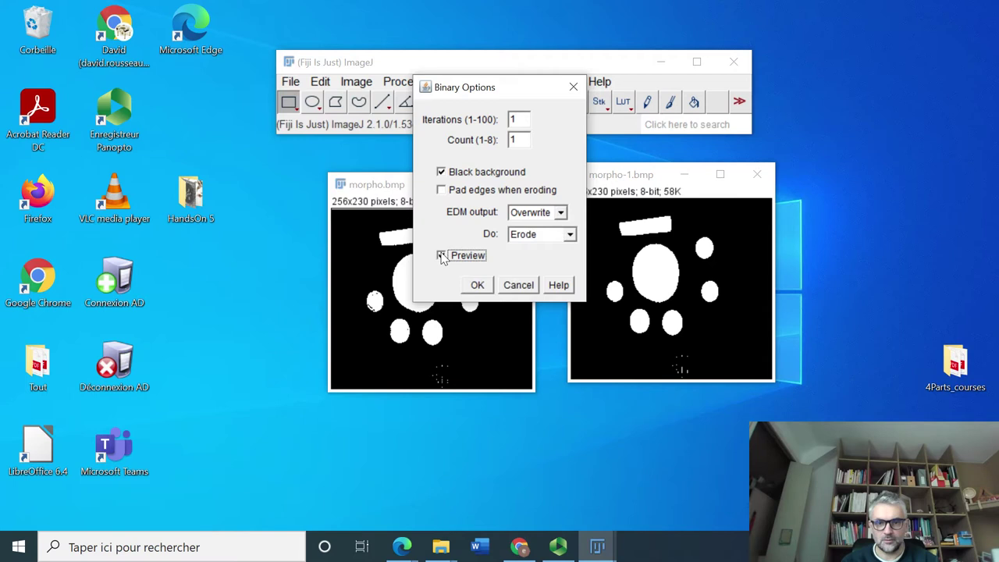
pyautogui.click(441, 256)
pyautogui.click(441, 256)
pyautogui.click(442, 256)
pyautogui.click(441, 256)
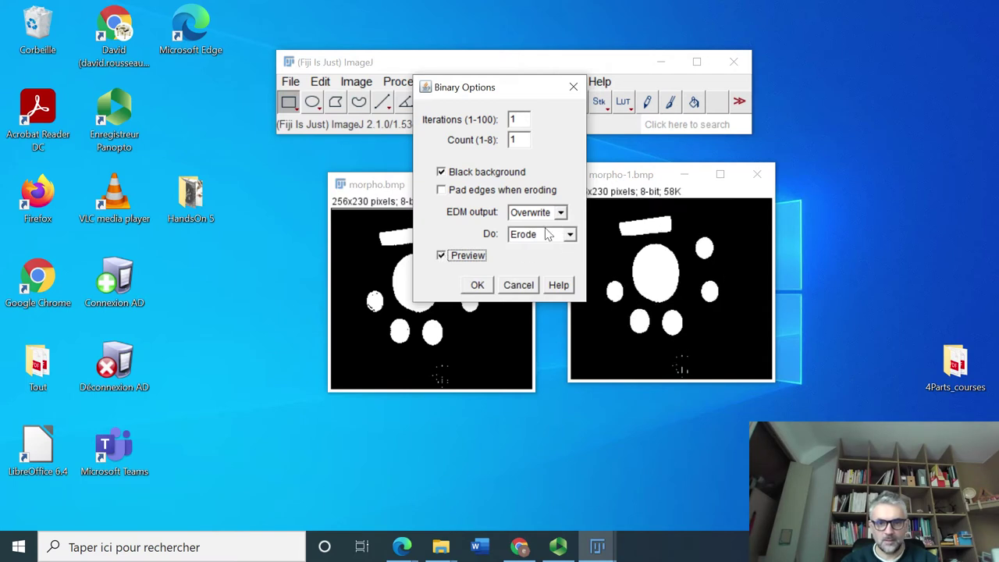
# Set the erosion to 4 iterations and apply it to morpho-1.bmp
pyautogui.doubleClick(521, 120)
pyautogui.write('4')
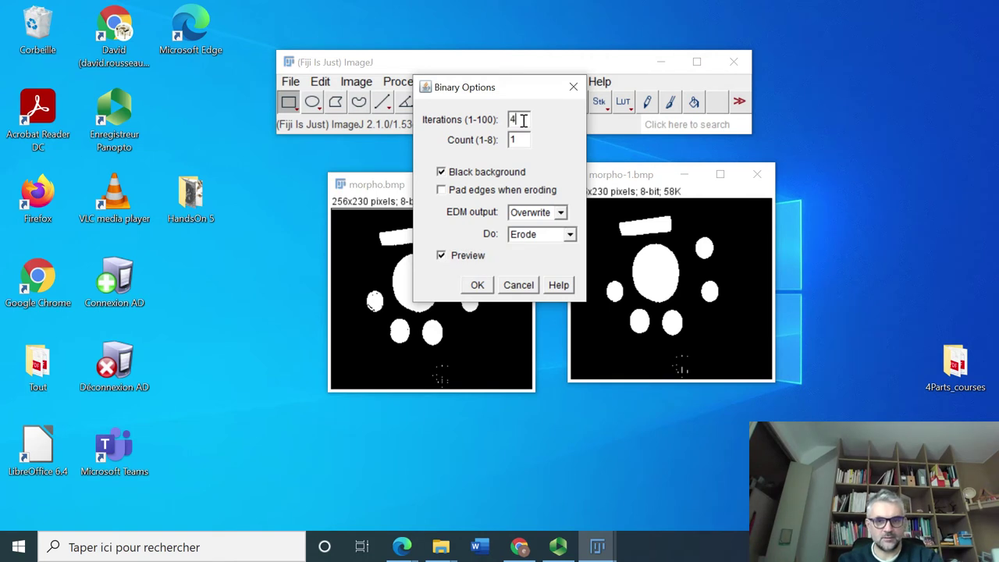
pyautogui.click(478, 287)
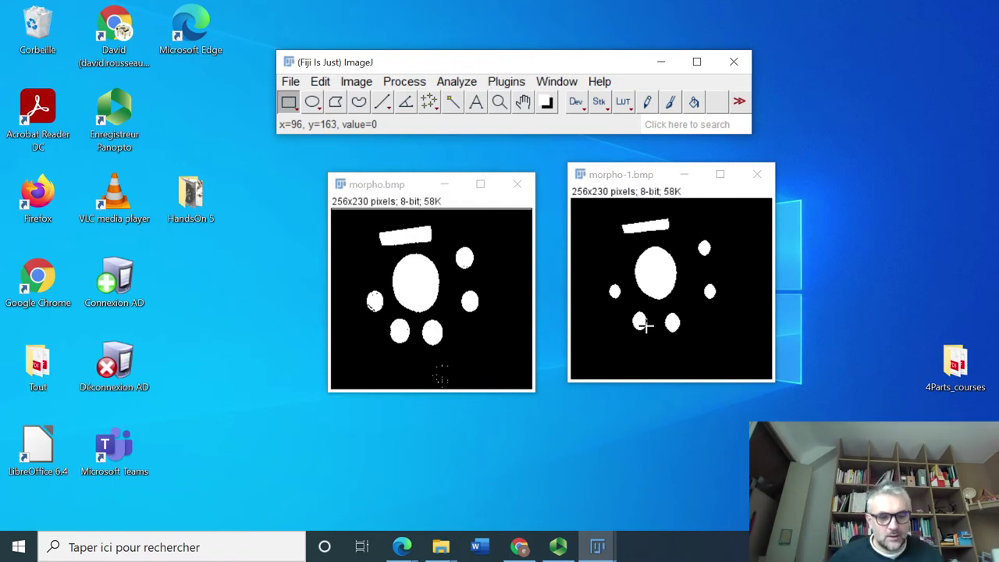
# Undo the erosion of morpho-1.bmp and close the copy
pyautogui.hotkey('ctrl', 'z')
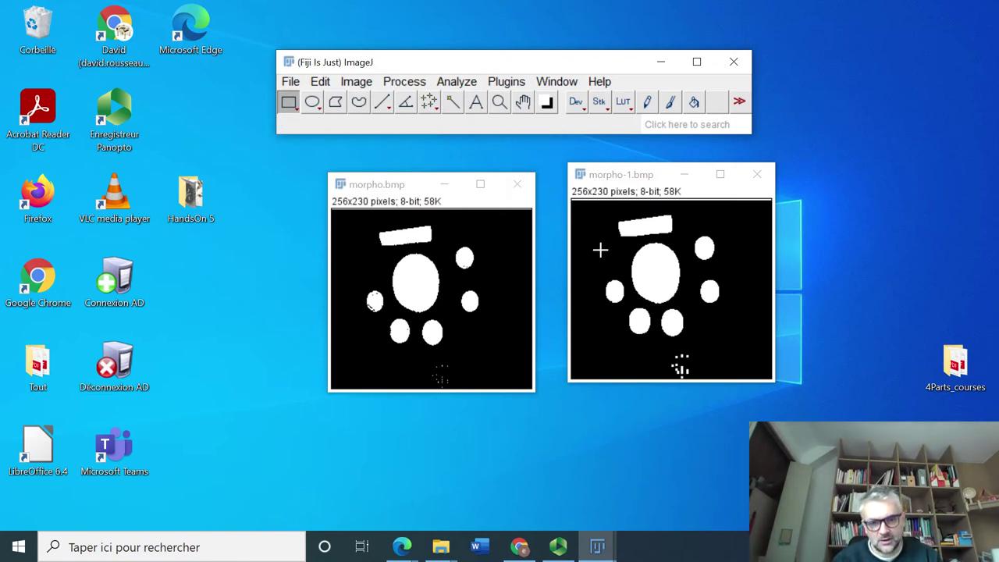
pyautogui.click(758, 177)
pyautogui.click(493, 187)
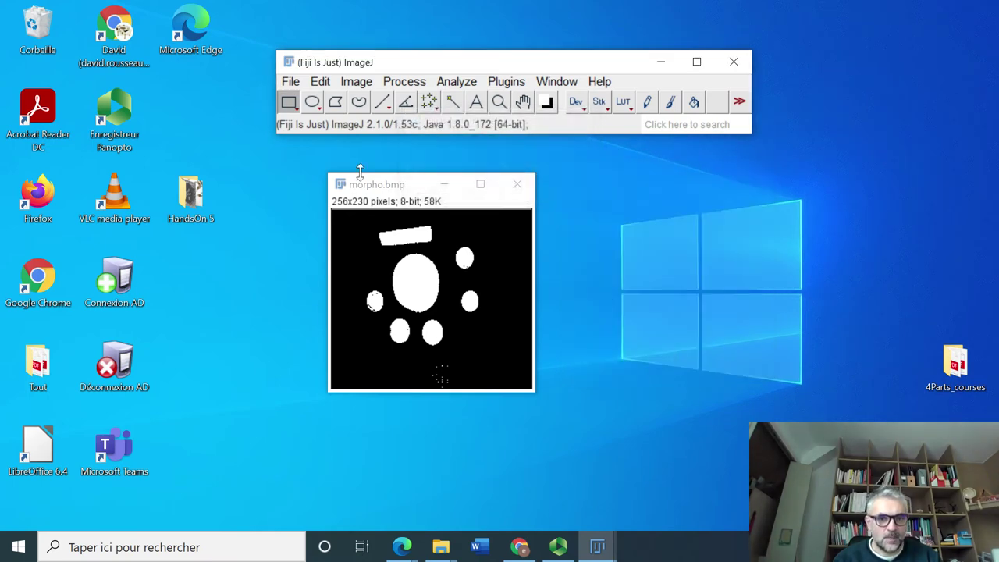
# Apply a binary Close to morpho.bmp and undo it after comparing the shapes
pyautogui.click(404, 81)
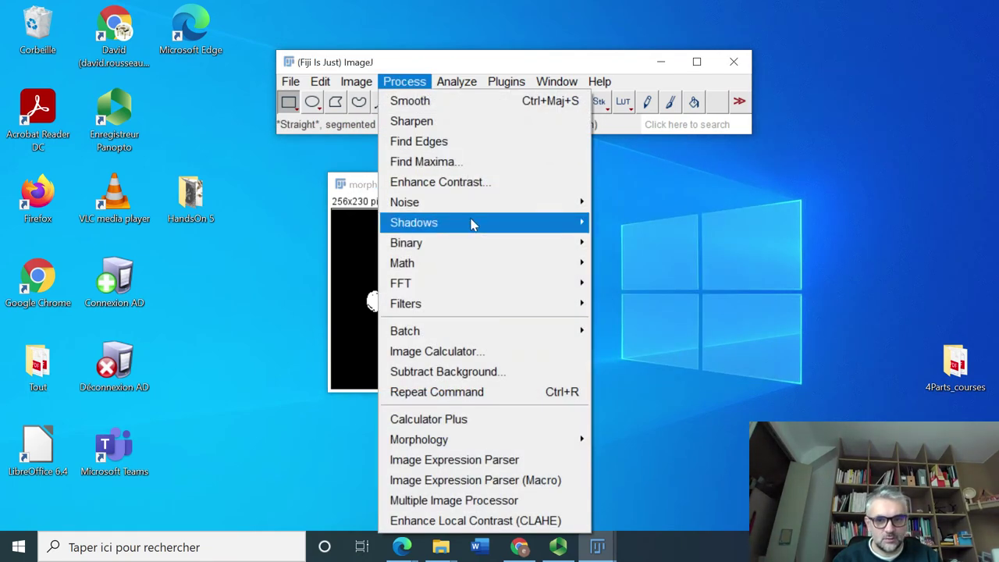
pyautogui.moveTo(468, 241)
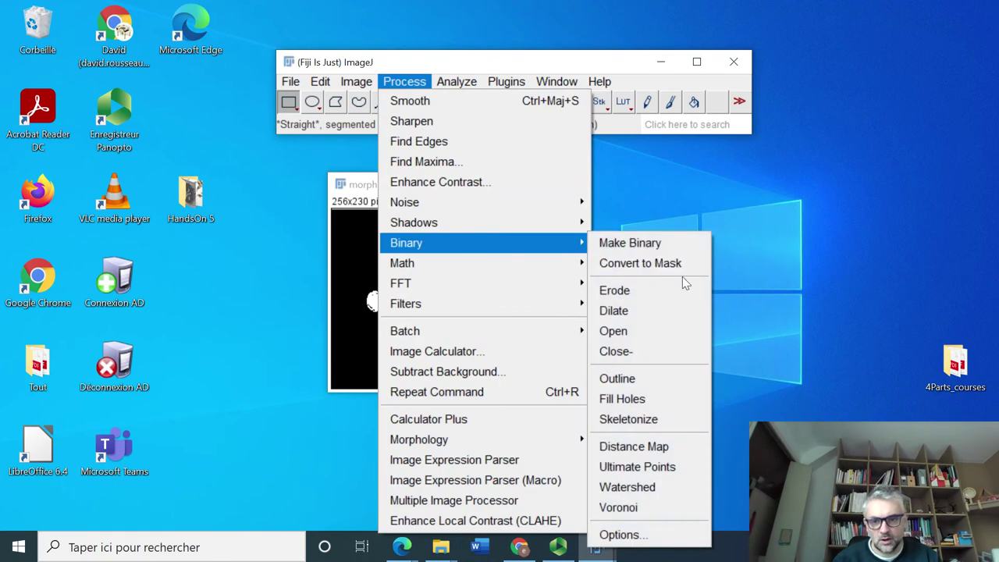
pyautogui.click(645, 351)
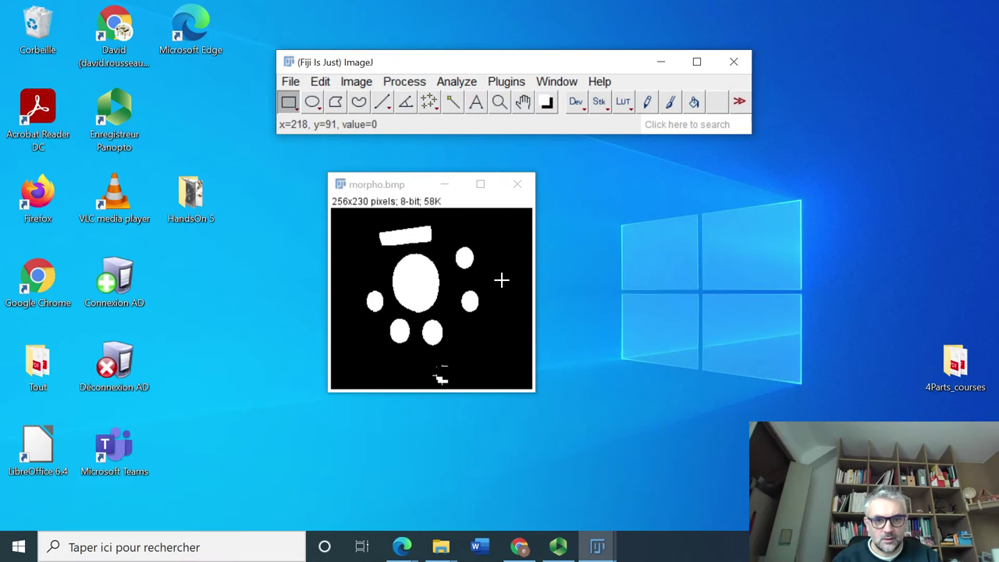
pyautogui.hotkey('ctrl', 'z')
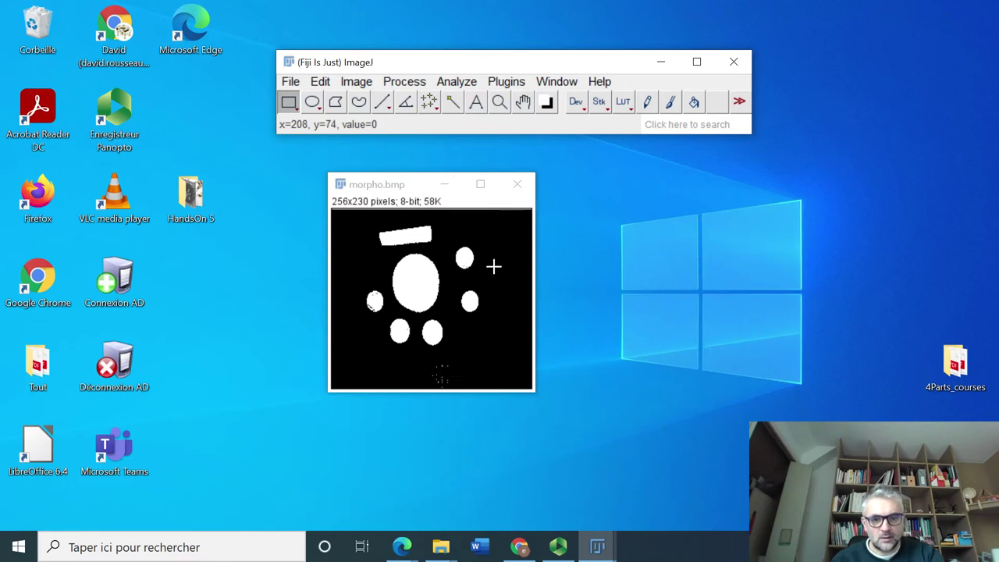
# Fill the holes in the morpho.bmp shapes and apply a binary Open to remove the small specks
pyautogui.click(405, 81)
pyautogui.moveTo(470, 243)
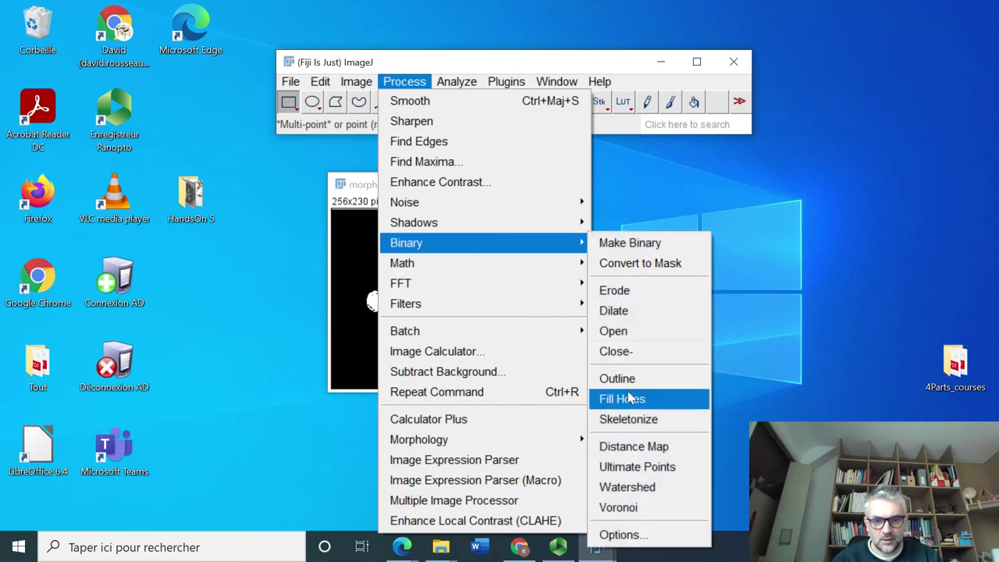
pyautogui.click(628, 396)
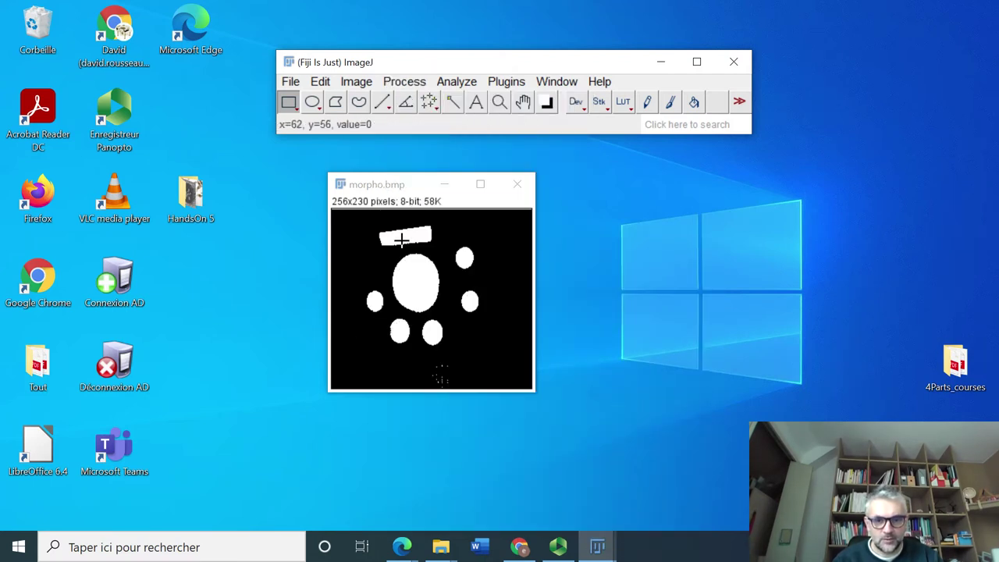
pyautogui.click(400, 82)
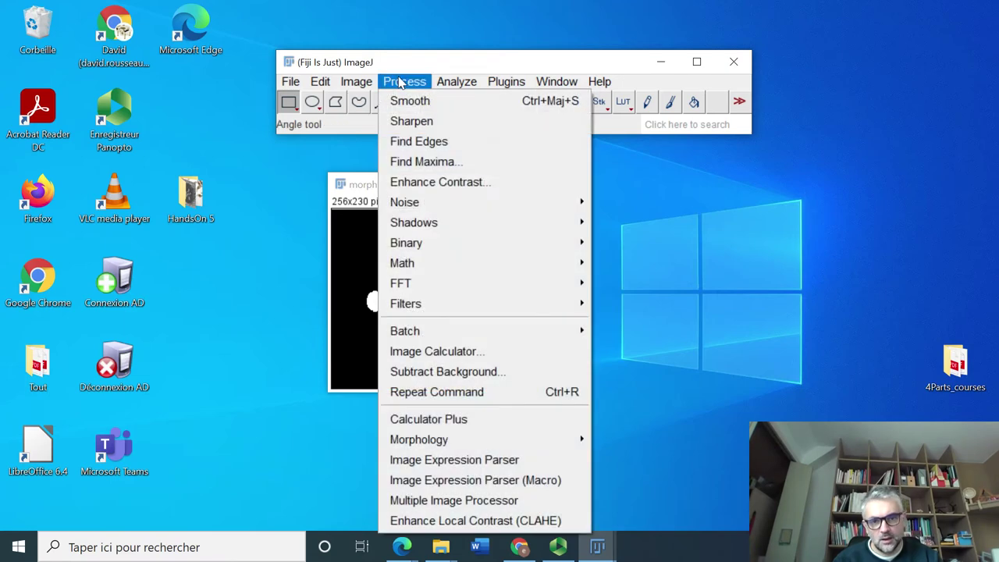
pyautogui.moveTo(459, 247)
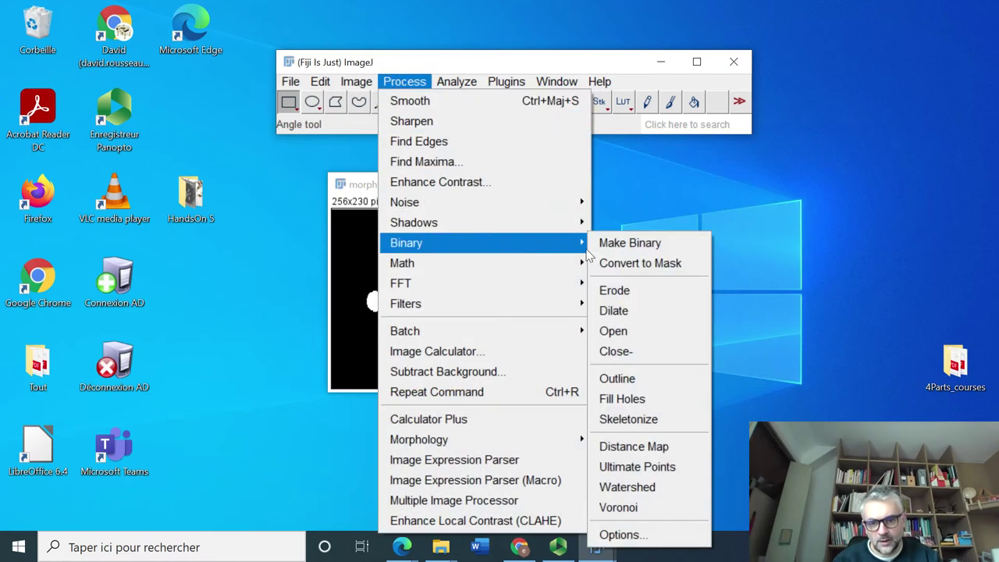
pyautogui.click(637, 338)
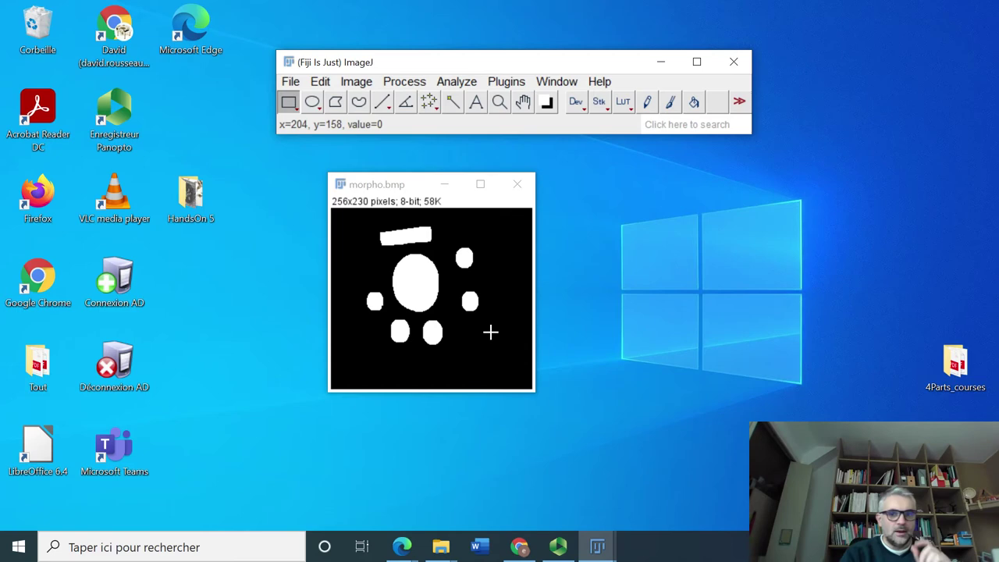
# Close morpho.bmp without saving and open the amour image from the HandsOn 5 folder
pyautogui.click(517, 184)
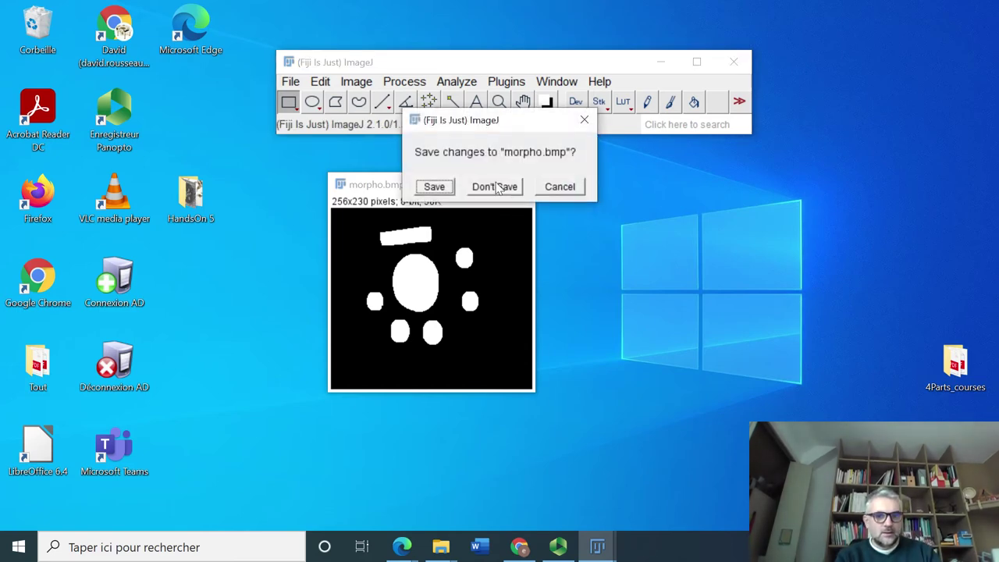
pyautogui.click(495, 187)
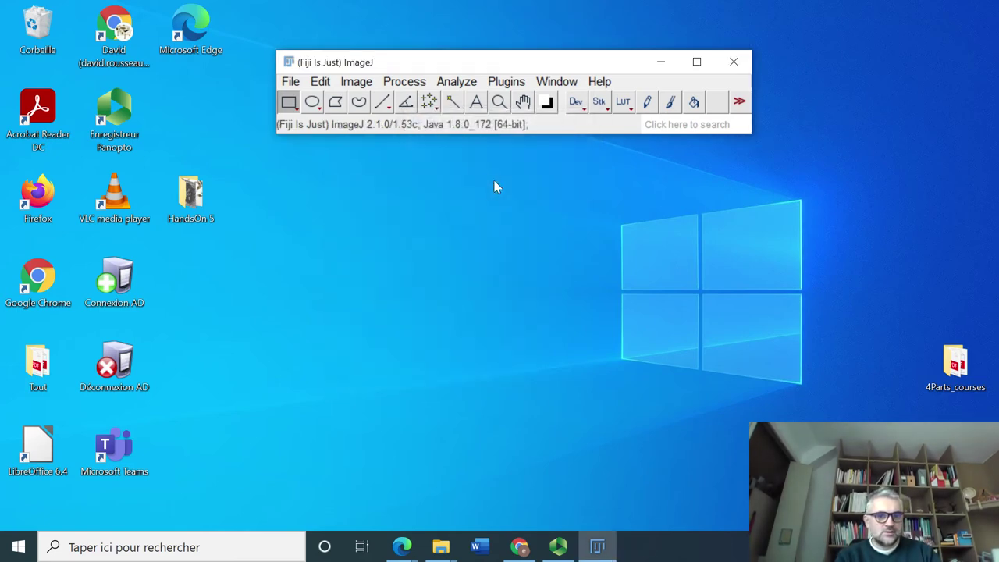
pyautogui.doubleClick(170, 200)
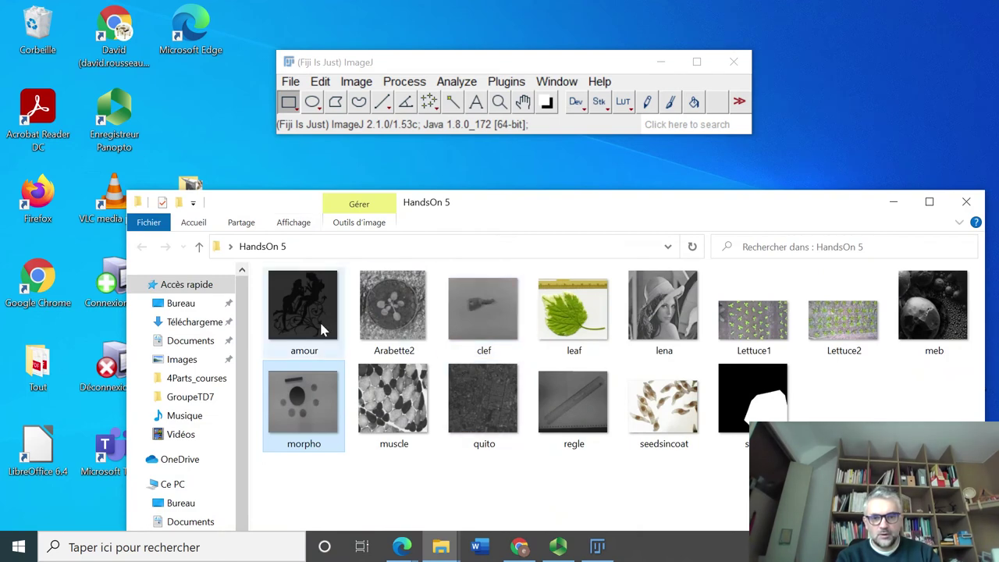
pyautogui.moveTo(323, 328); pyautogui.dragTo(376, 124)
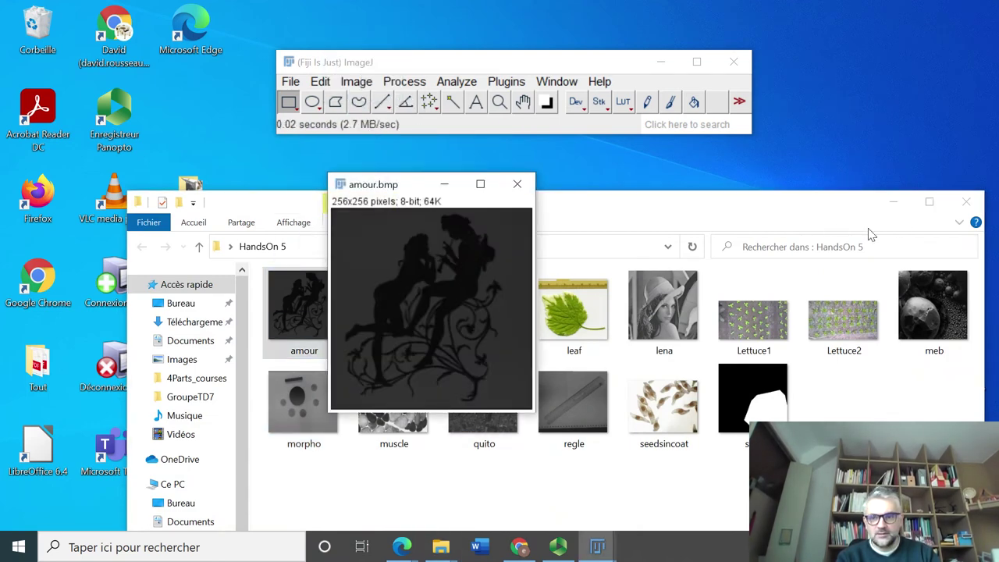
pyautogui.click(893, 205)
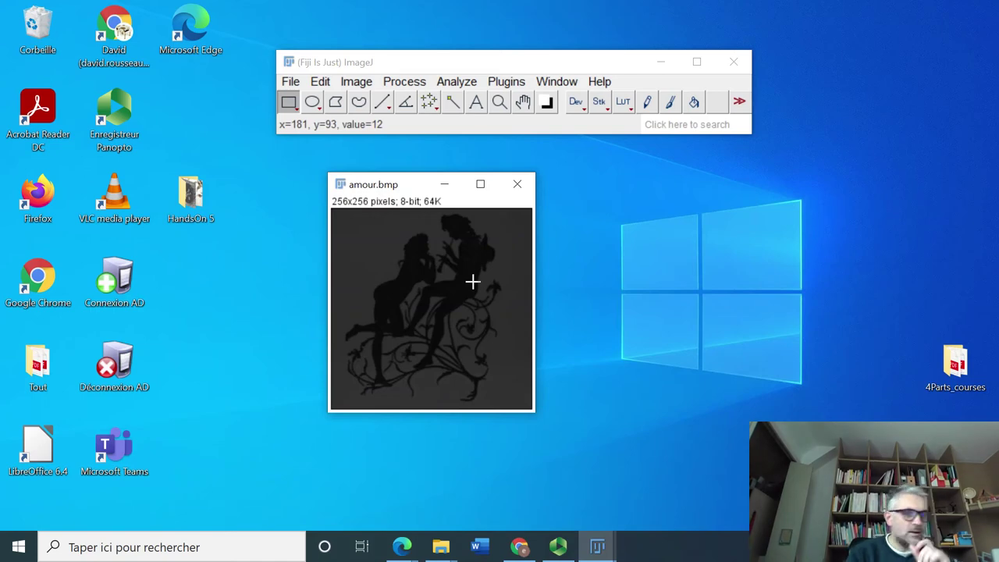
# Threshold amour.bmp with a range of 0 to 39 so the dark figures turn white, and apply it
pyautogui.click(357, 81)
pyautogui.moveTo(383, 130)
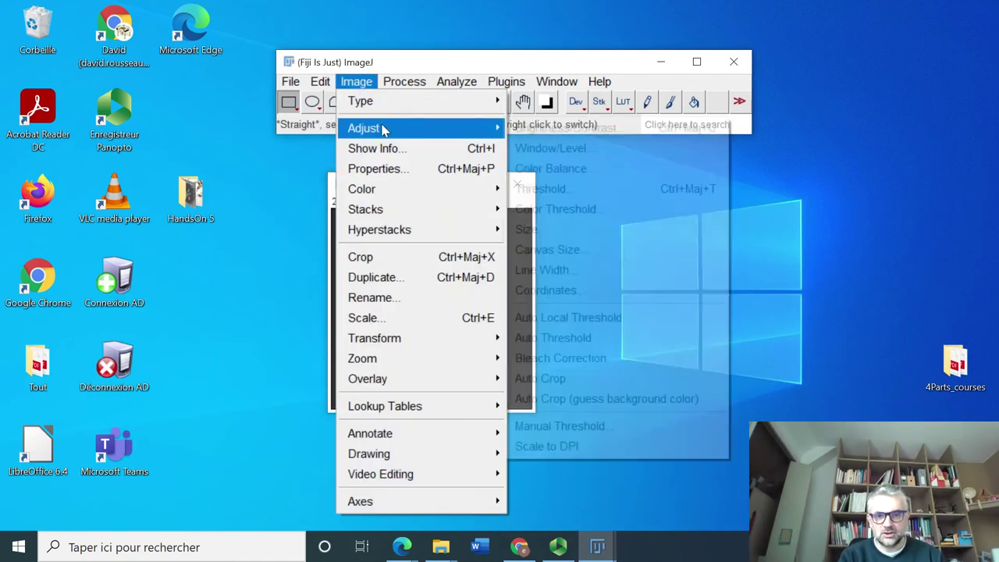
pyautogui.click(546, 189)
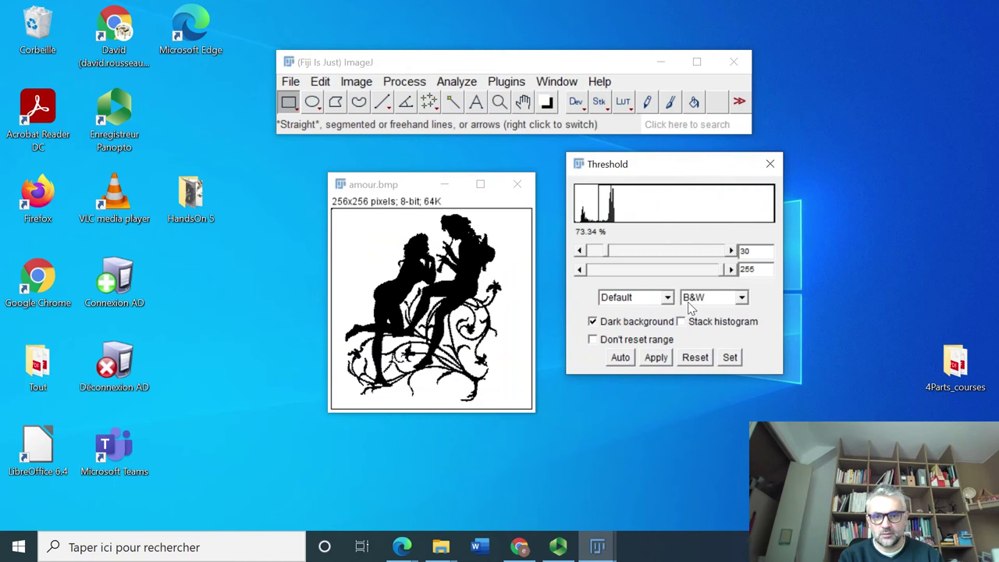
pyautogui.click(654, 356)
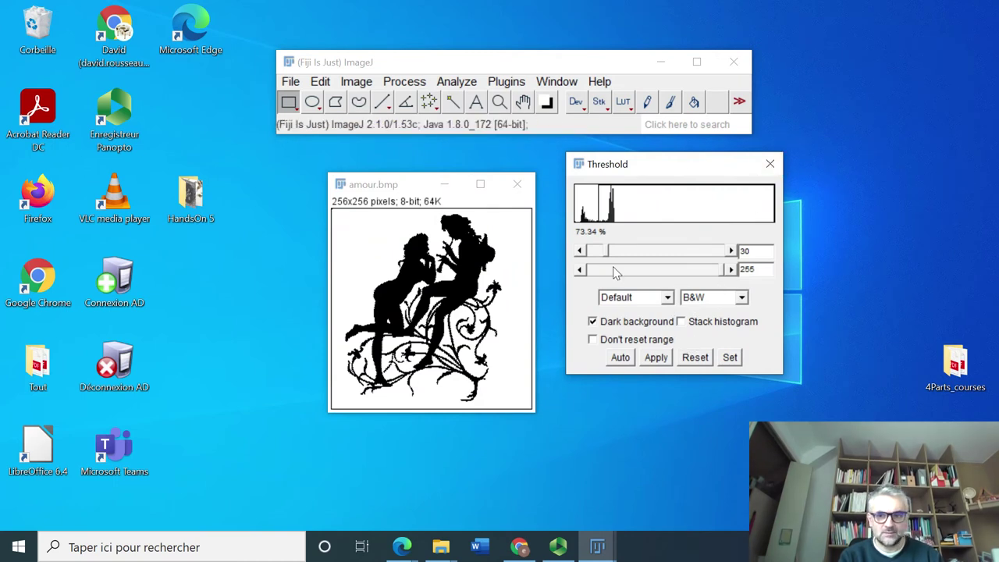
pyautogui.moveTo(608, 250); pyautogui.dragTo(593, 251)
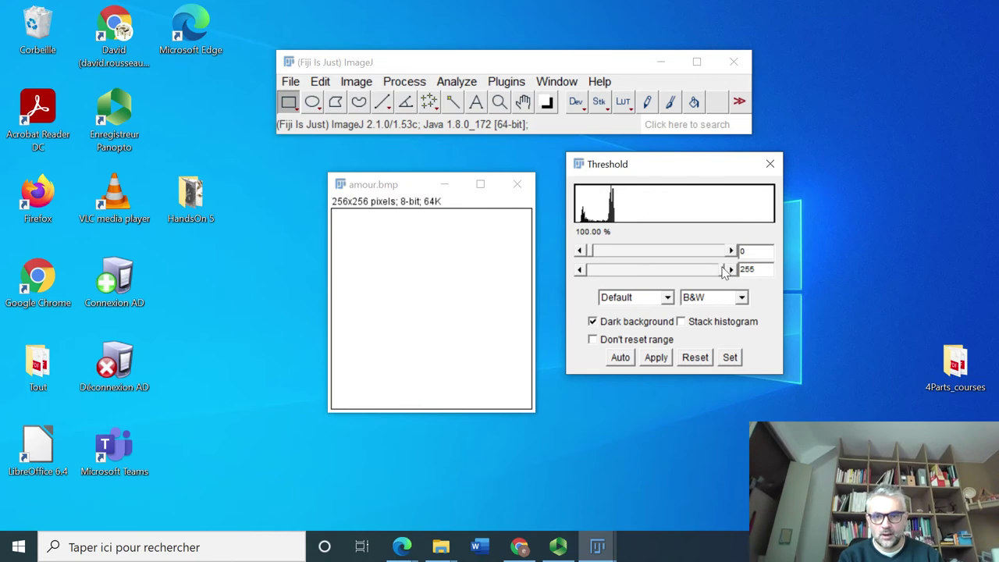
pyautogui.moveTo(724, 270); pyautogui.dragTo(613, 274)
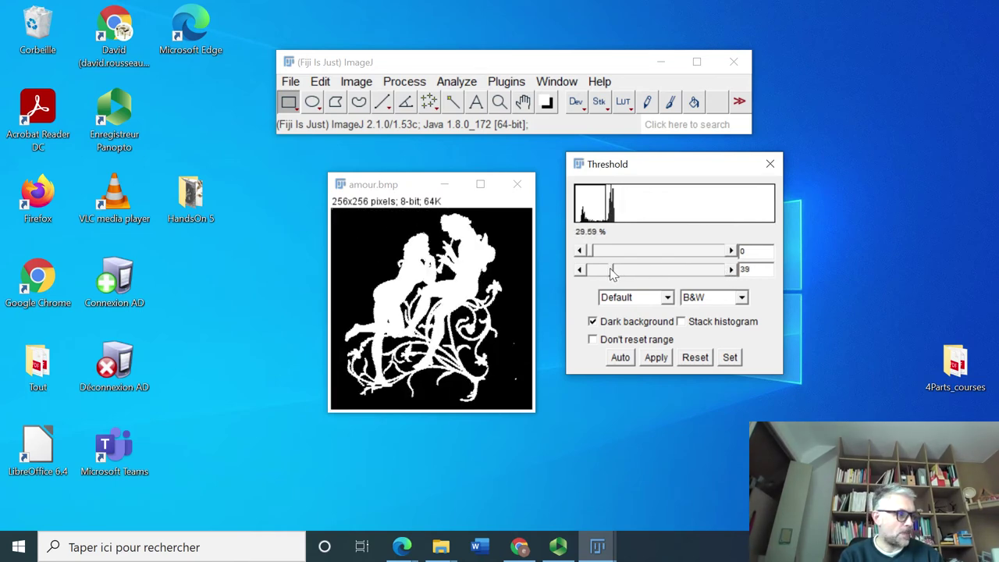
pyautogui.click(656, 357)
pyautogui.click(770, 165)
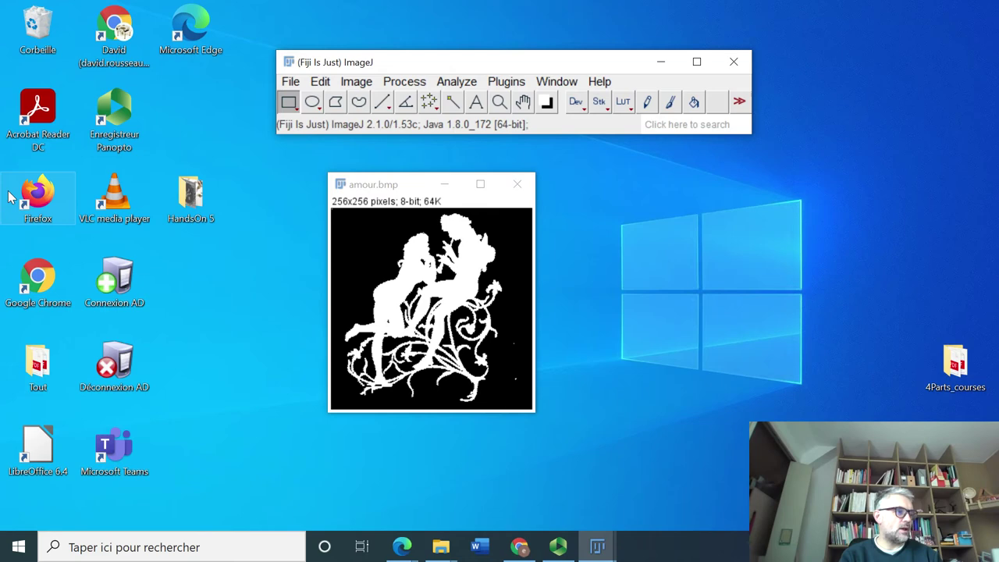
# Apply a binary Open to amour.bmp with the current settings and undo it
pyautogui.click(406, 81)
pyautogui.moveTo(471, 243)
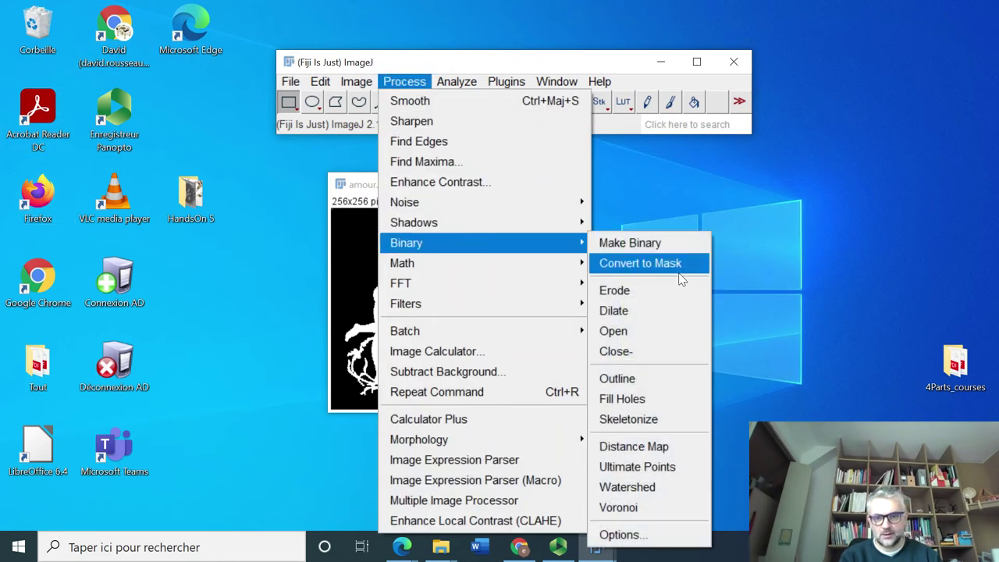
pyautogui.click(624, 331)
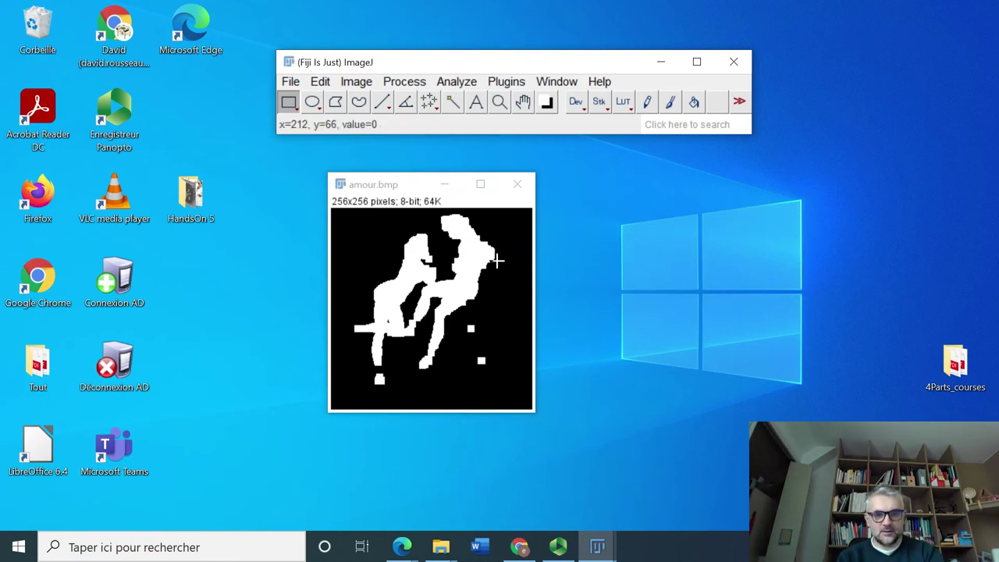
pyautogui.hotkey('ctrl', 'z')
# Set the Binary Options for amour.bmp to 1 iteration, a count of 5 and the Open operation
pyautogui.click(404, 81)
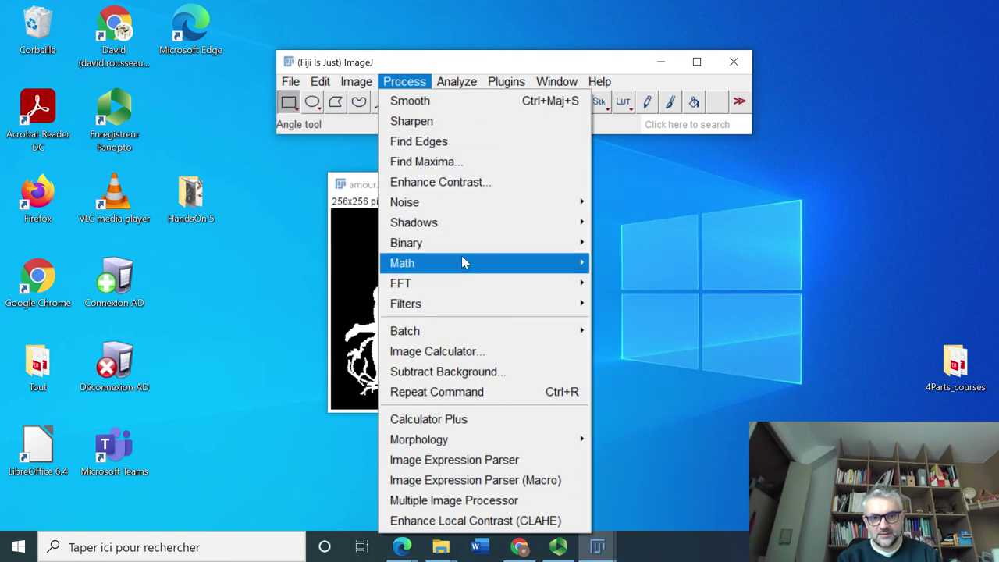
pyautogui.moveTo(463, 248)
pyautogui.click(616, 535)
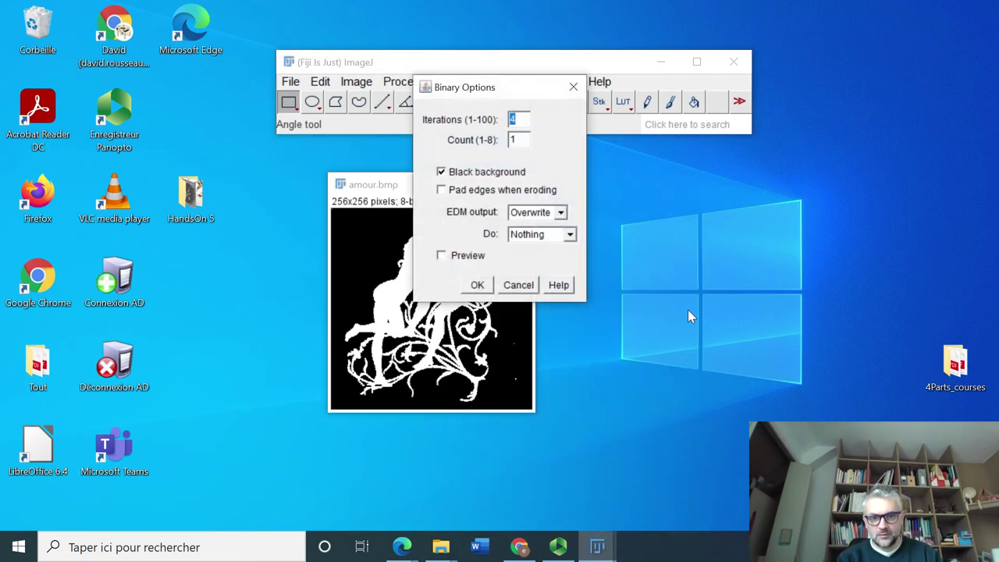
pyautogui.click(519, 119)
pyautogui.press('BackSpace')
pyautogui.write('1')
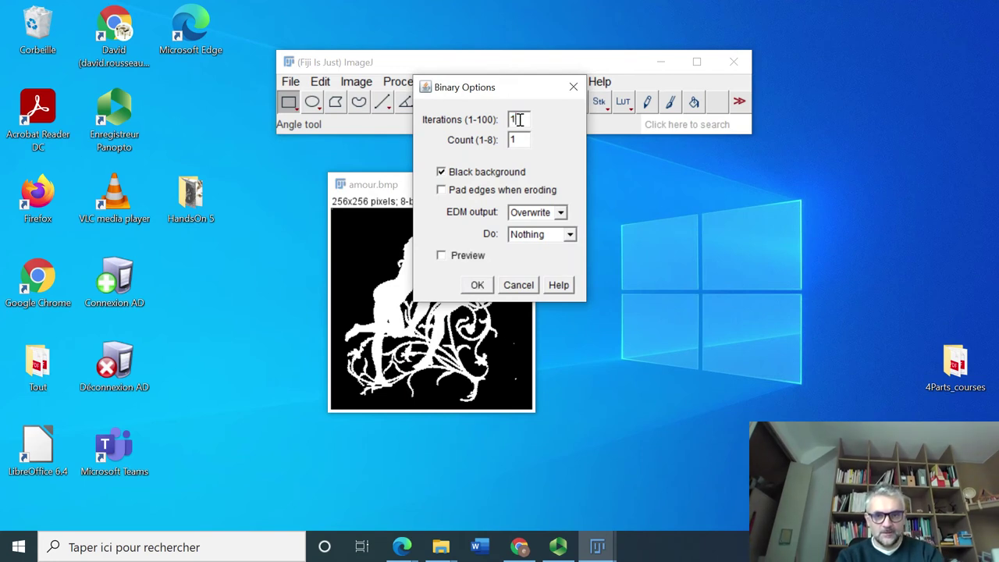
pyautogui.doubleClick(523, 139)
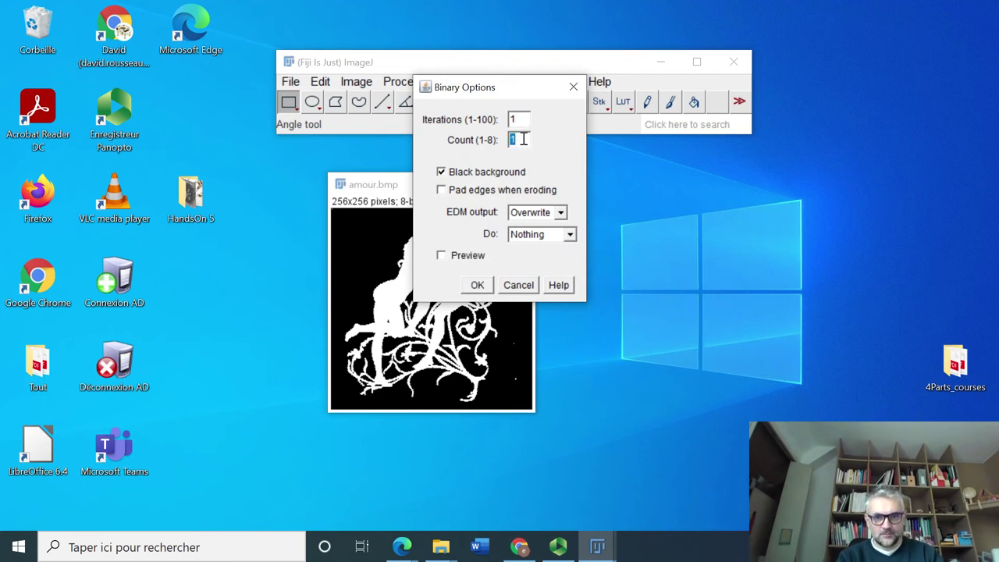
pyautogui.write('5')
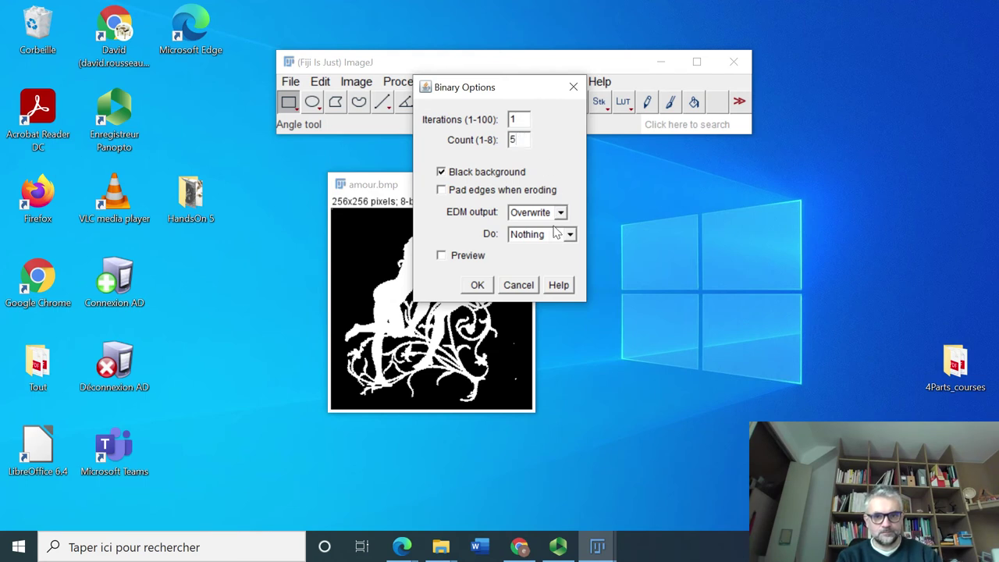
pyautogui.moveTo(494, 88); pyautogui.dragTo(617, 128)
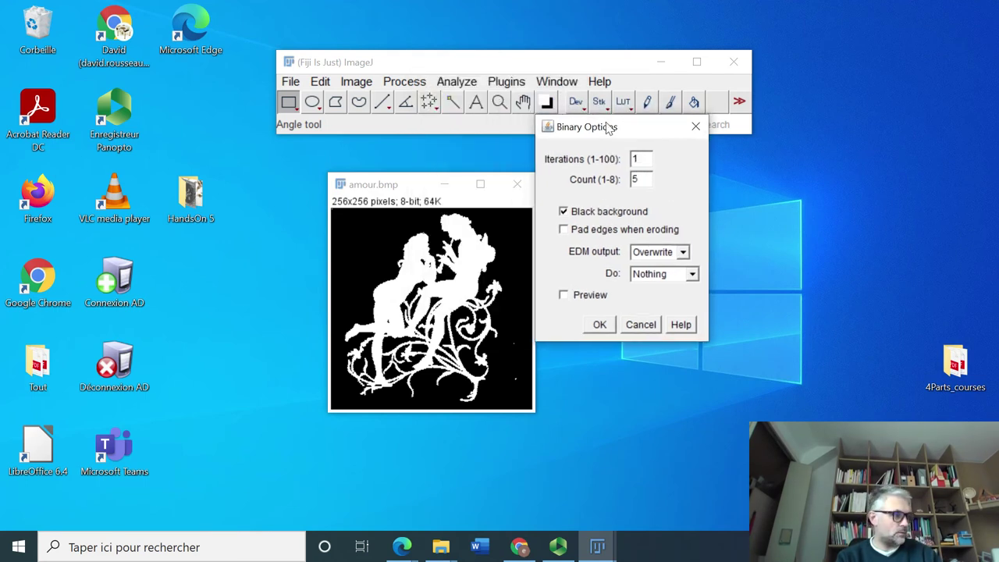
pyautogui.click(692, 274)
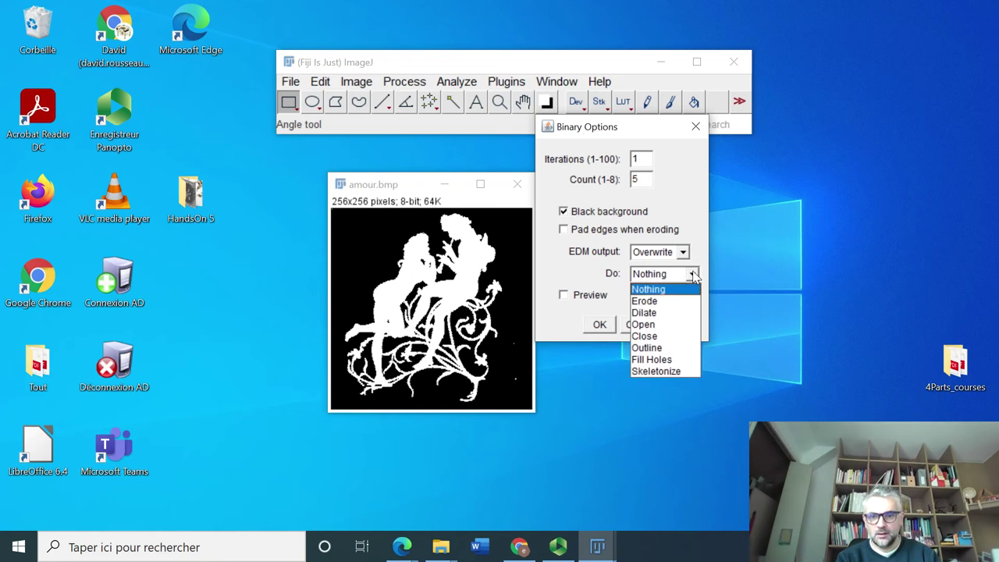
pyautogui.click(669, 326)
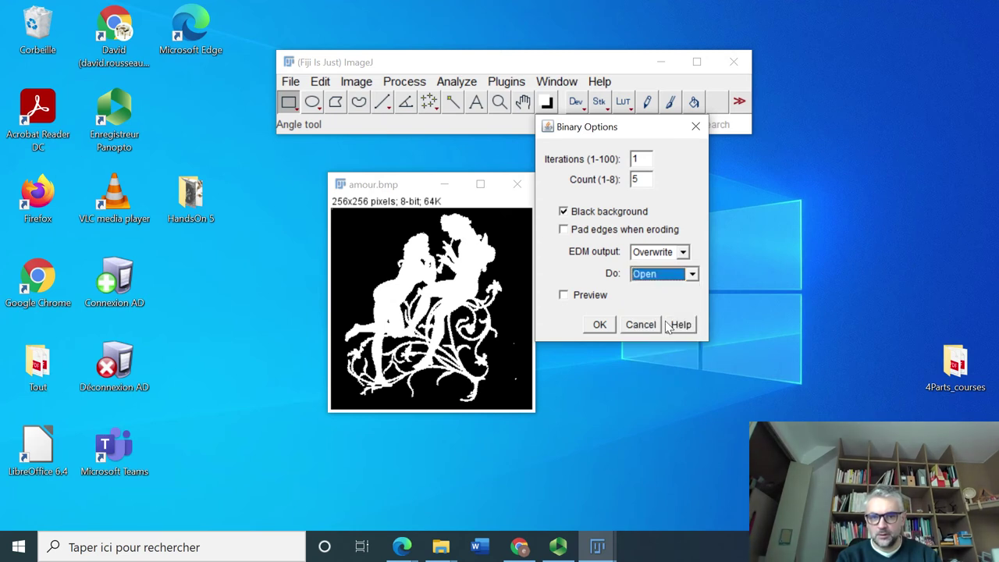
# Compare amour.bmp with the opening preview on and off to examine the small specks and thin branches
pyautogui.click(565, 297)
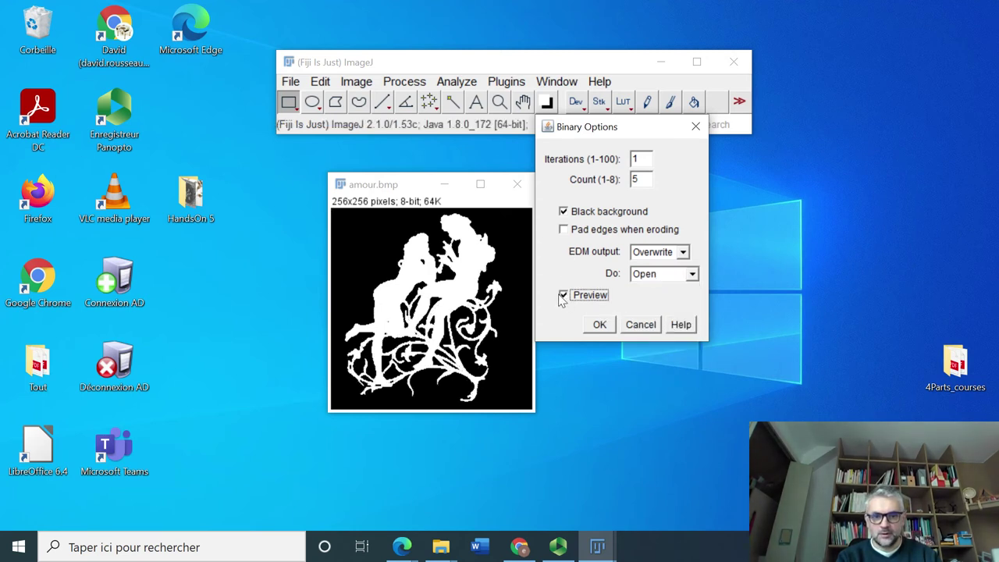
pyautogui.click(563, 297)
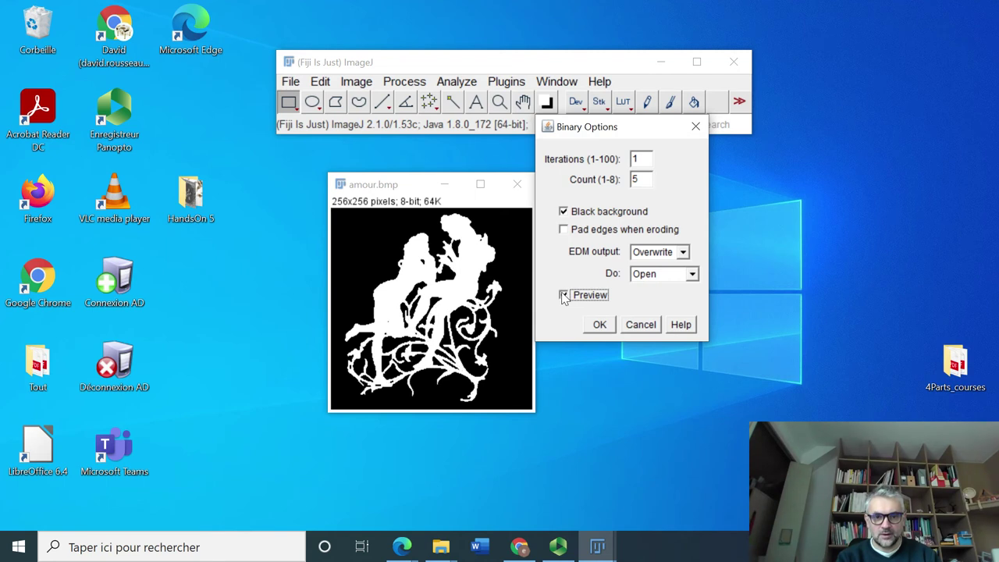
pyautogui.click(563, 297)
pyautogui.click(563, 296)
pyautogui.click(563, 297)
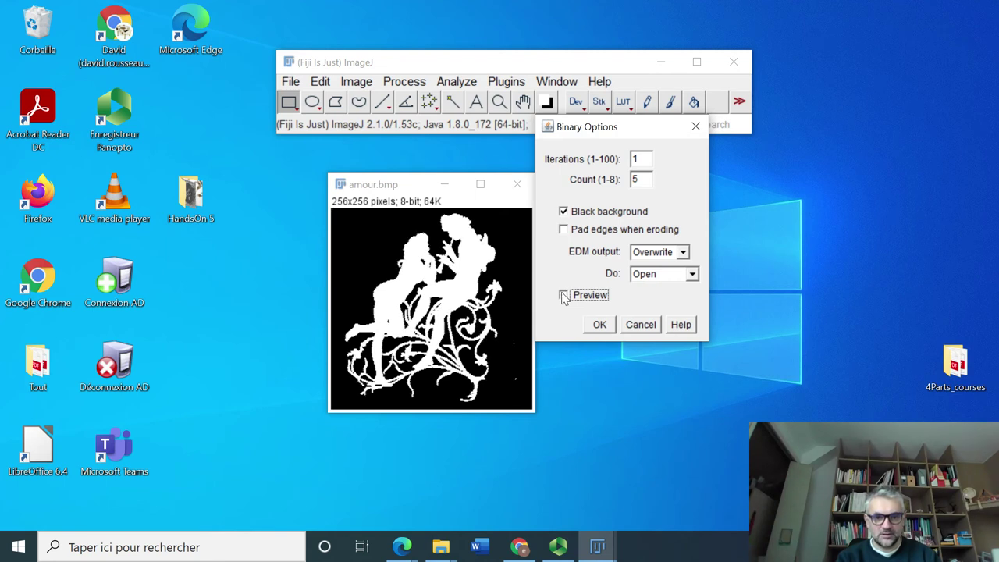
pyautogui.click(564, 296)
pyautogui.click(563, 297)
pyautogui.click(563, 296)
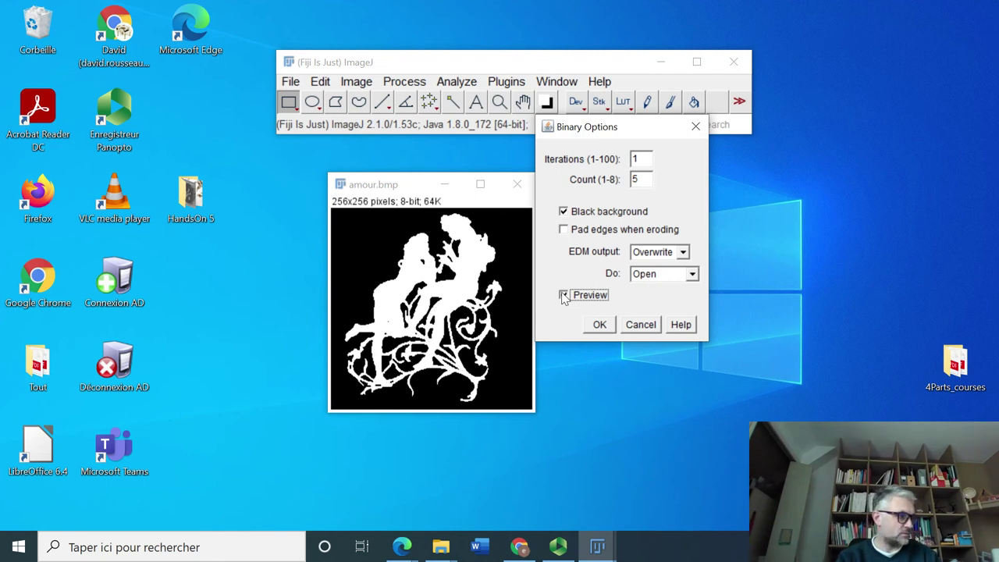
pyautogui.click(564, 296)
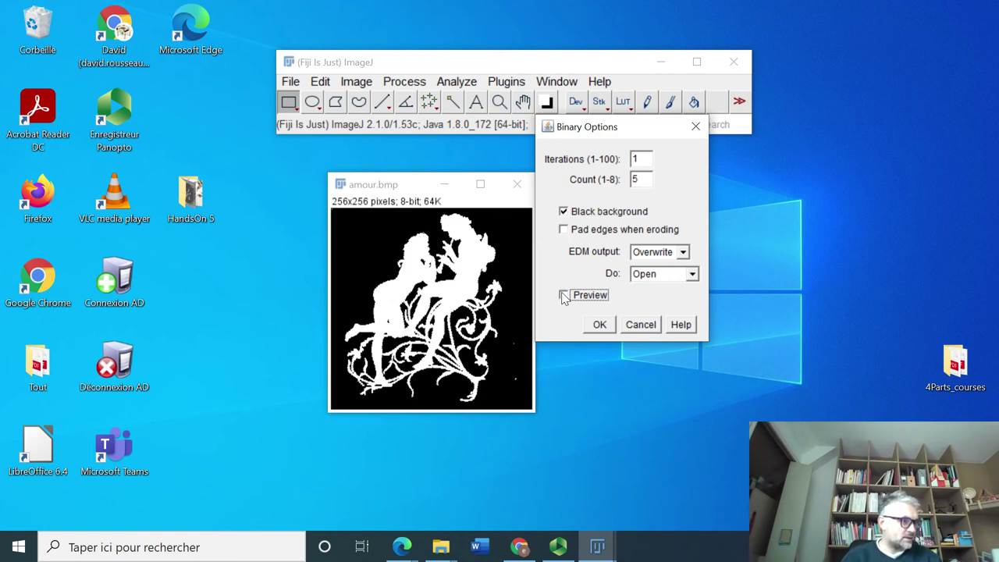
# Switch the one-iteration Open preview on and off to examine how opening affects the fine details of amour.bmp
pyautogui.click(563, 295)
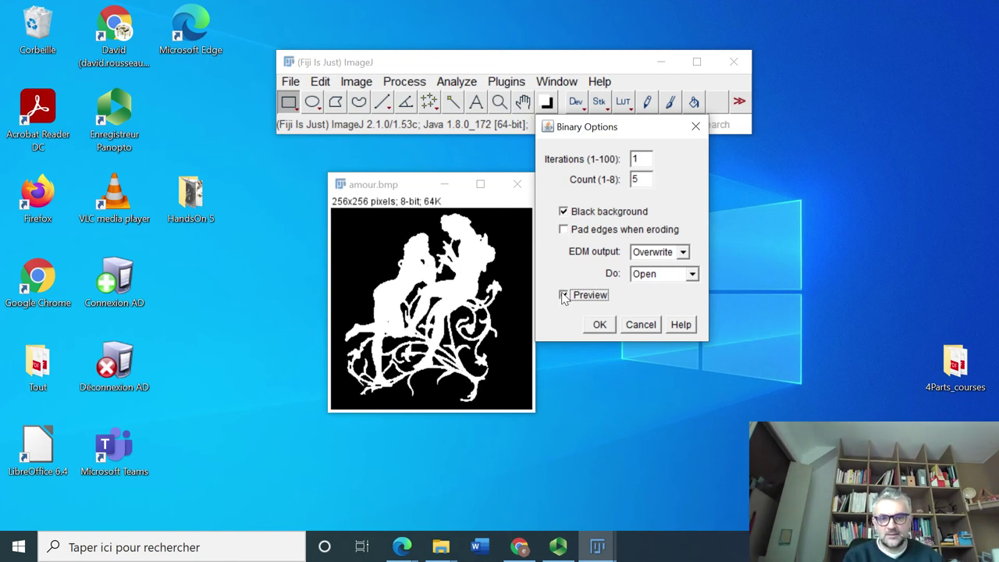
pyautogui.click(562, 295)
pyautogui.click(563, 295)
pyautogui.click(563, 295)
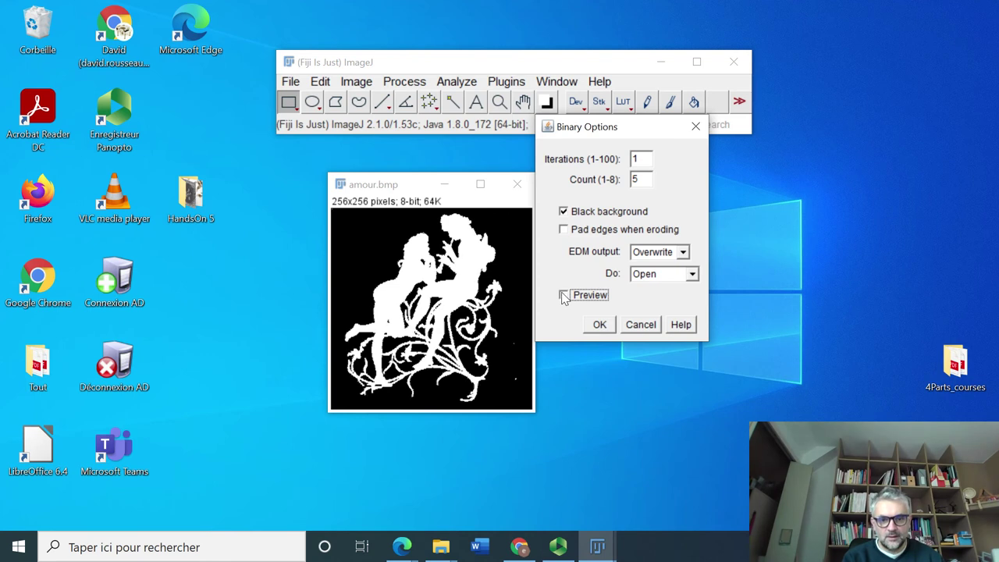
pyautogui.click(562, 295)
pyautogui.click(563, 295)
pyautogui.click(563, 295)
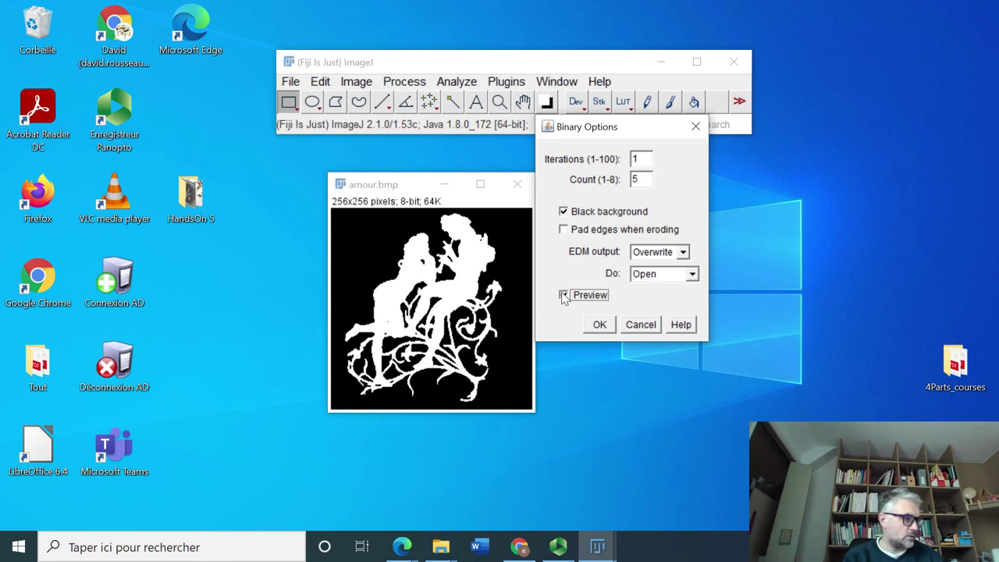
pyautogui.click(562, 295)
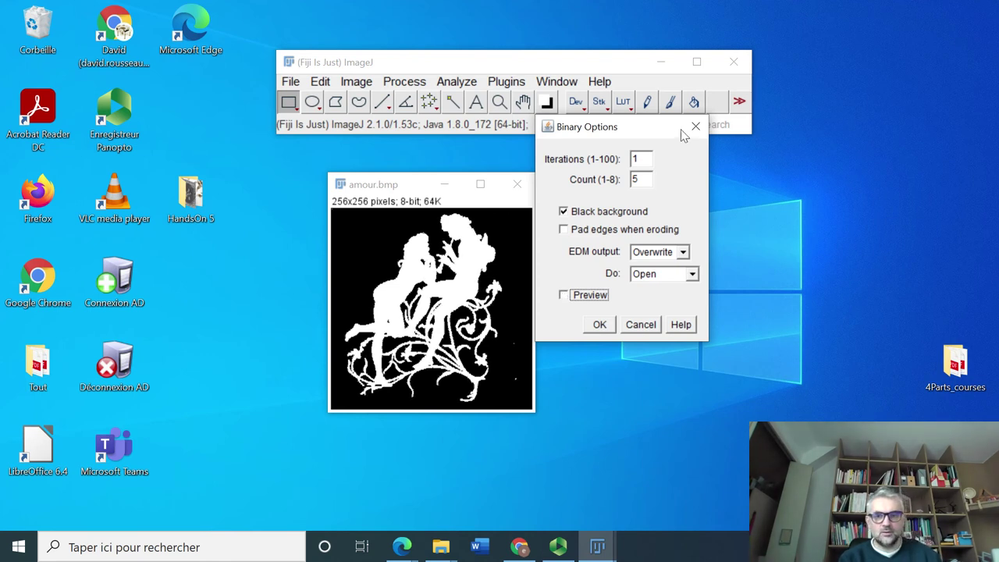
# Set the Open iterations to 10 and compare amour.bmp with and without the preview
pyautogui.doubleClick(638, 159)
pyautogui.write('10')
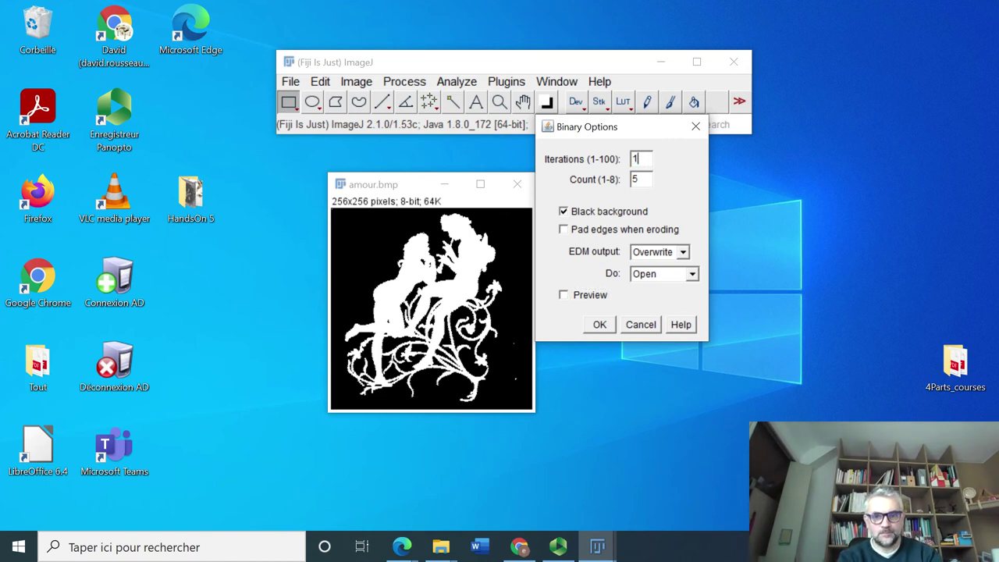
pyautogui.click(563, 296)
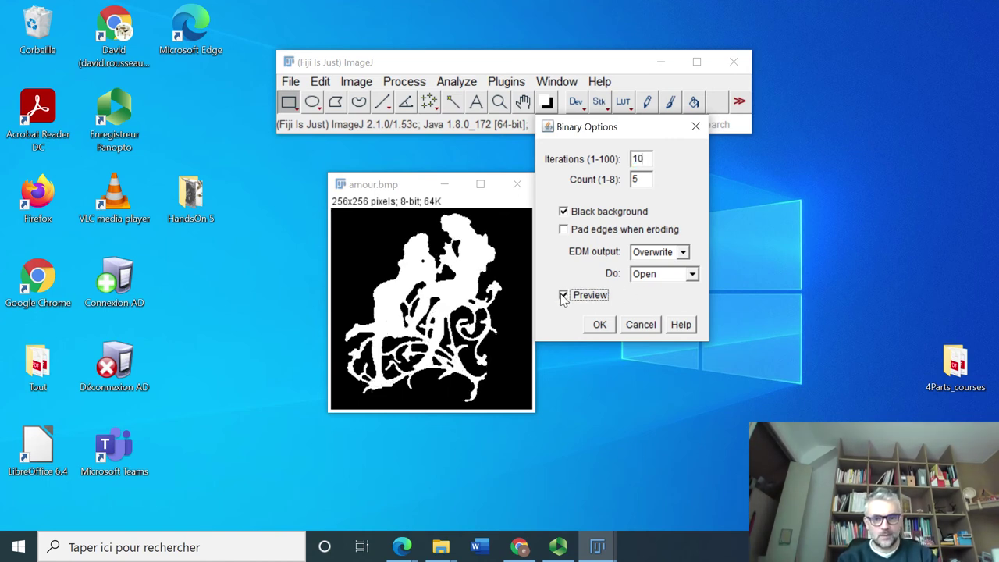
pyautogui.click(563, 296)
pyautogui.click(563, 296)
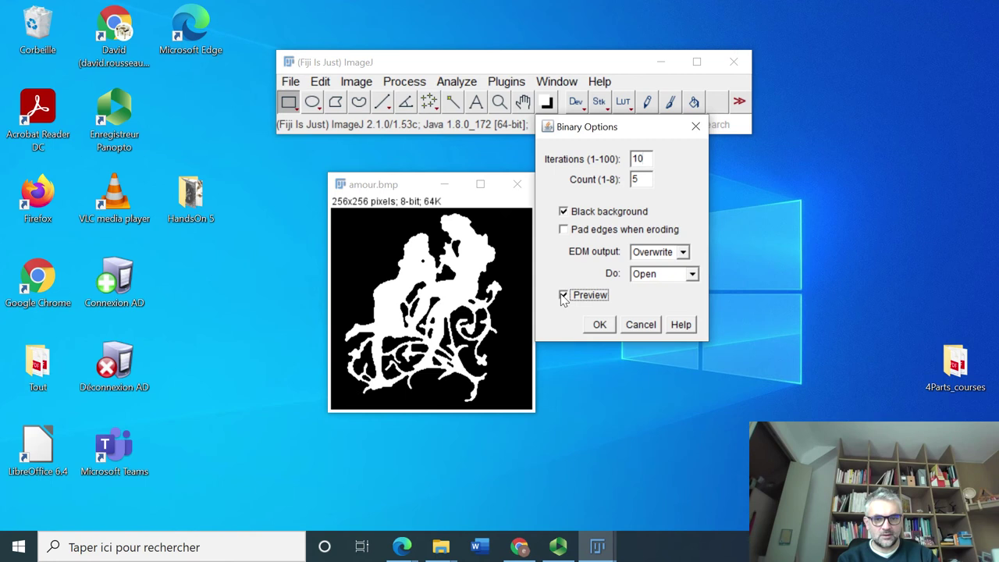
pyautogui.click(563, 296)
pyautogui.click(564, 296)
pyautogui.click(563, 296)
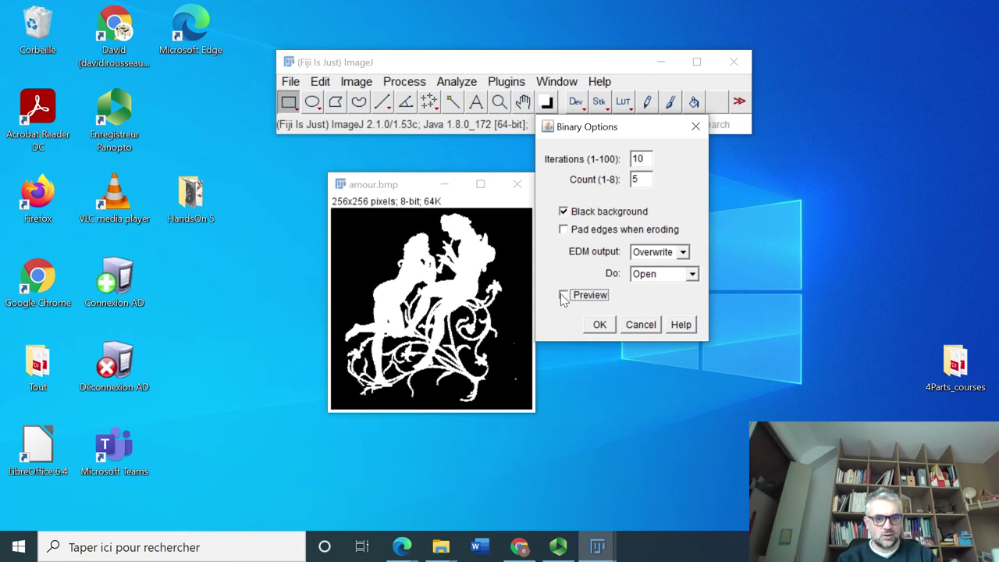
pyautogui.click(564, 296)
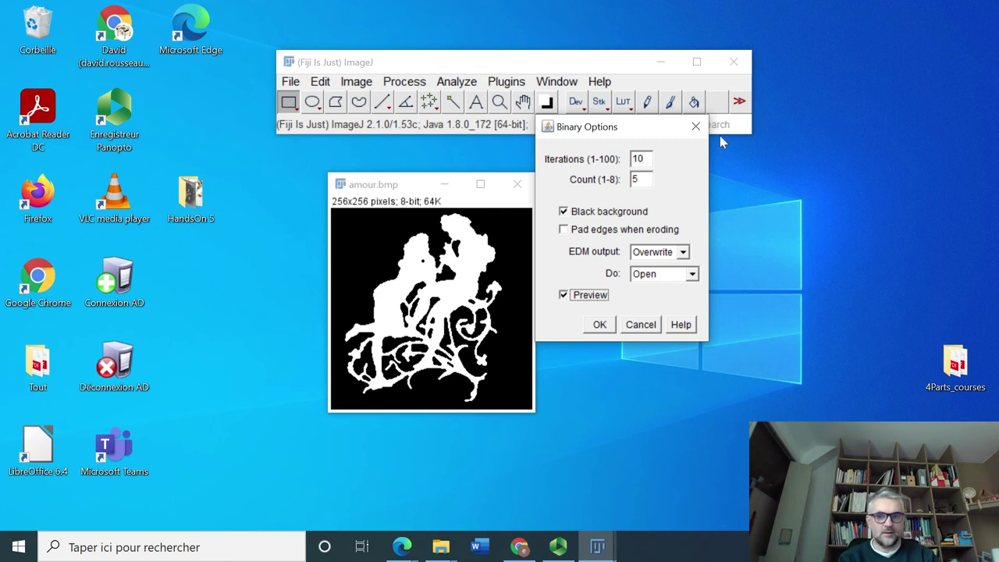
# Preview the opening of amour.bmp with 20 and then 30 iterations
pyautogui.moveTo(648, 160); pyautogui.dragTo(624, 158)
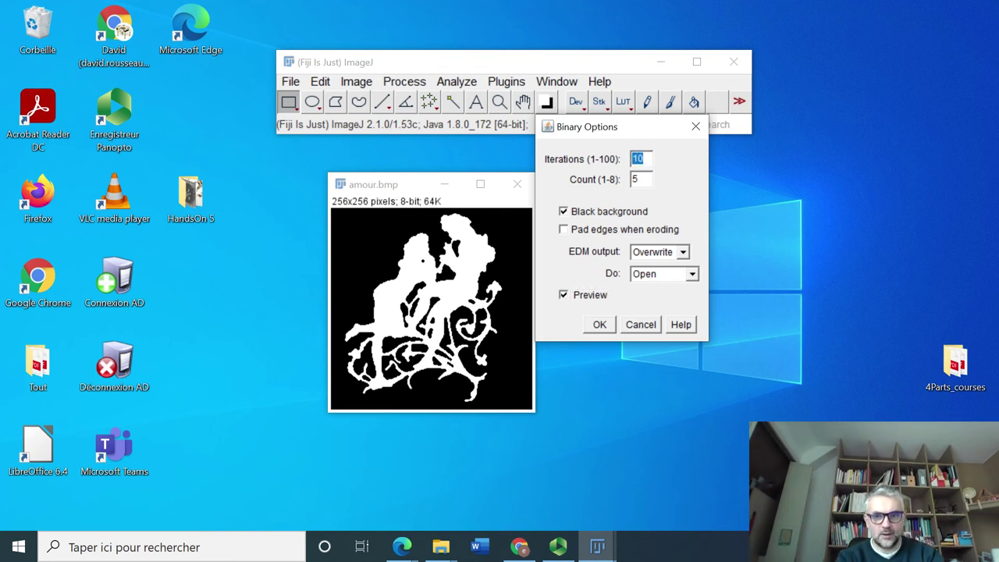
pyautogui.write('20')
pyautogui.click(564, 296)
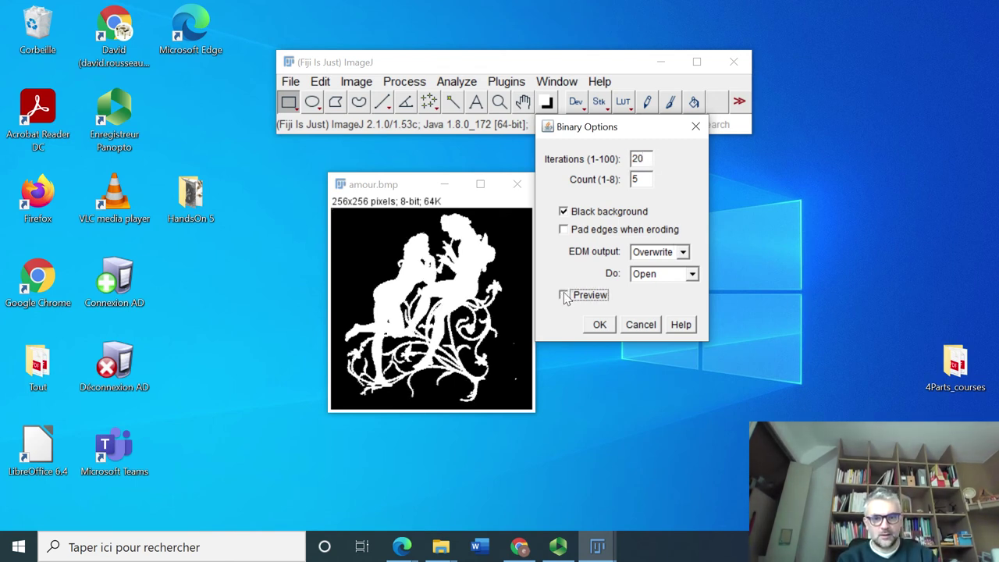
pyautogui.click(563, 295)
pyautogui.moveTo(649, 158); pyautogui.dragTo(622, 160)
pyautogui.write('30')
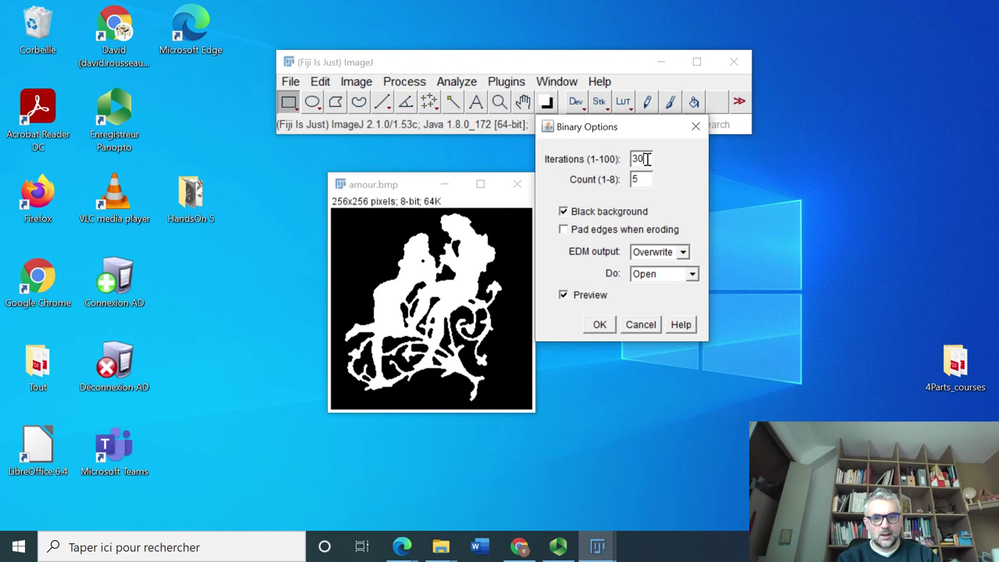
# Preview the opening with 40 and then 100 iterations, and cancel the Binary Options without applying them
pyautogui.moveTo(647, 159); pyautogui.dragTo(620, 161)
pyautogui.write('40')
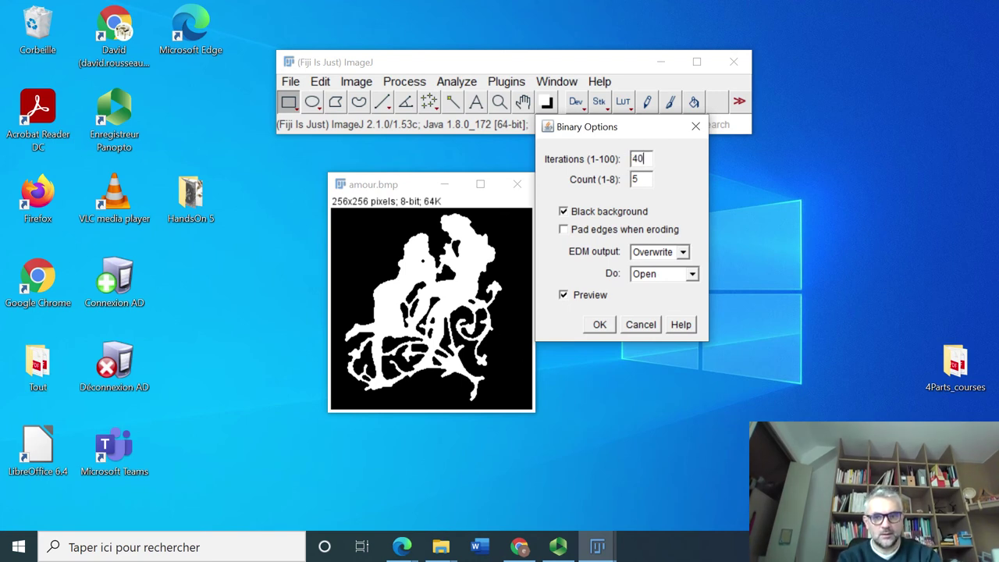
pyautogui.press('BackSpace')
pyautogui.press('BackSpace')
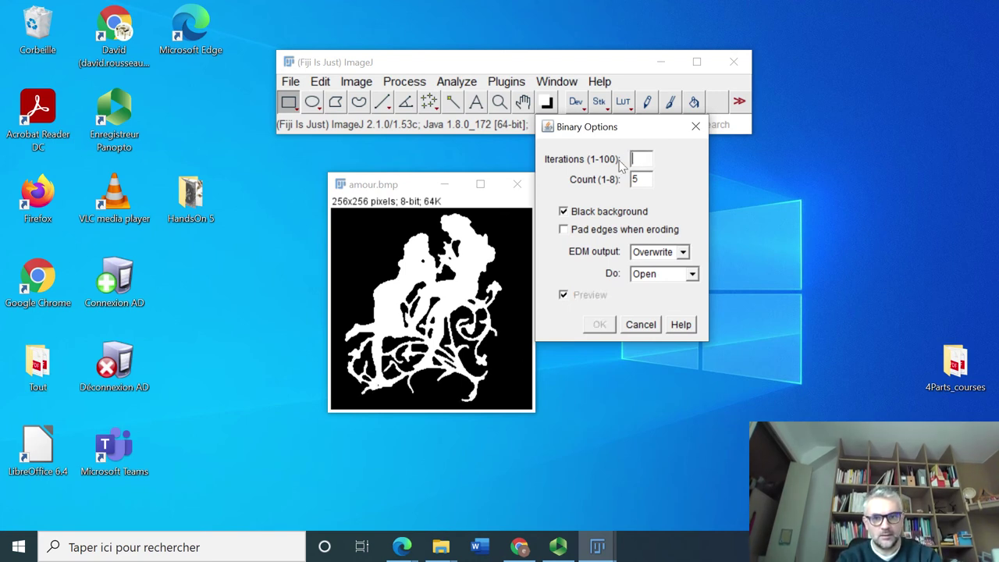
pyautogui.write('100')
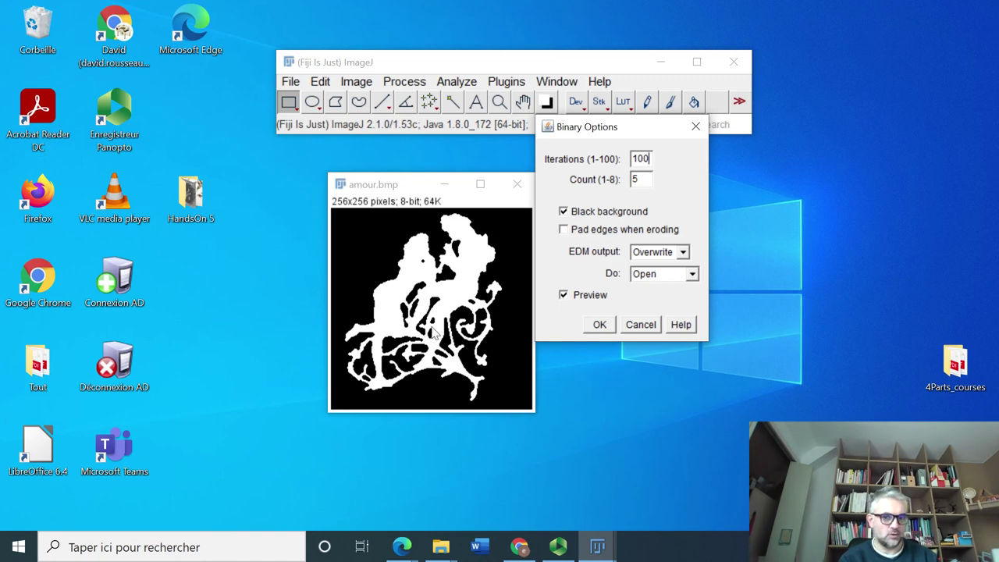
pyautogui.click(644, 325)
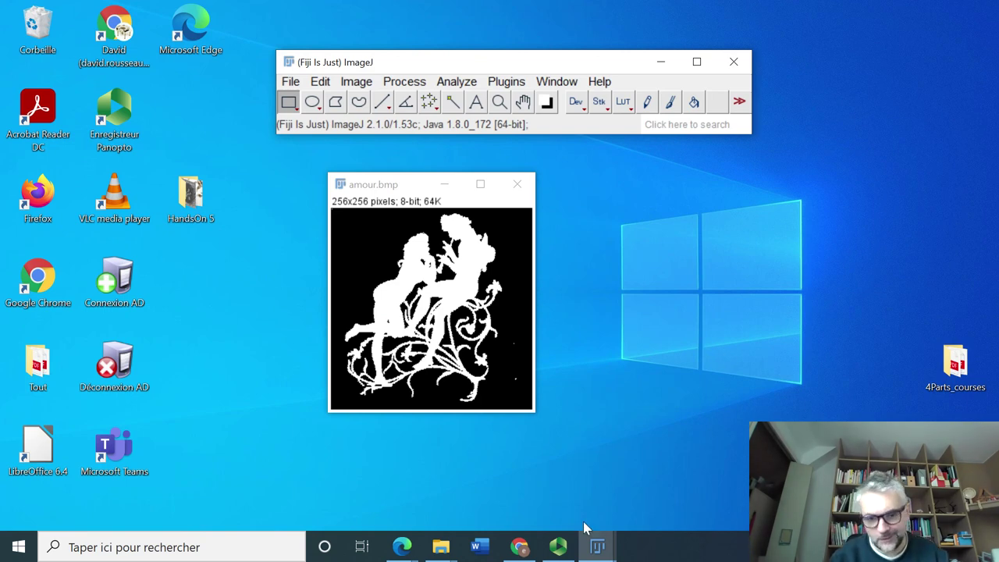
pyautogui.moveTo(551, 546)
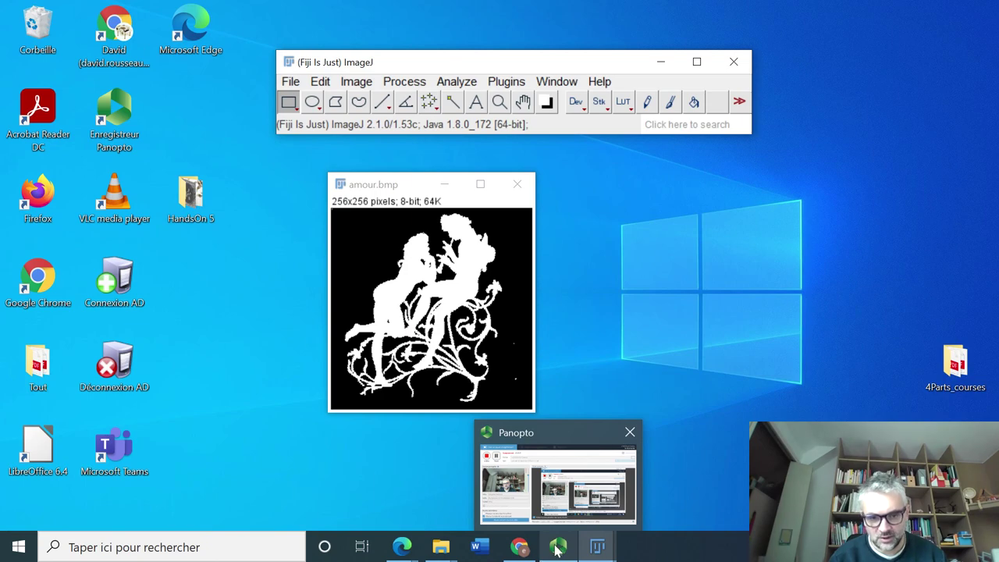
pyautogui.click(557, 547)
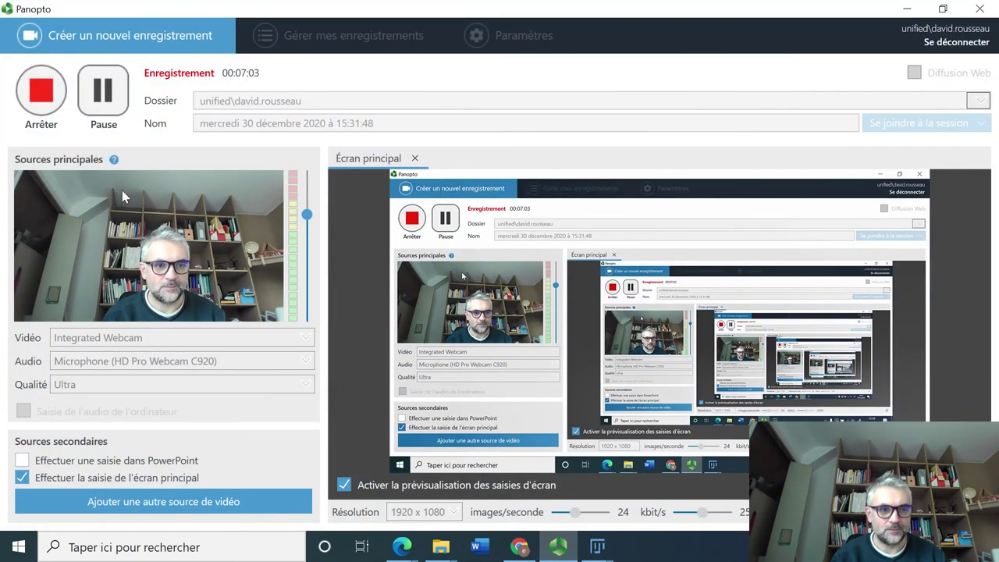